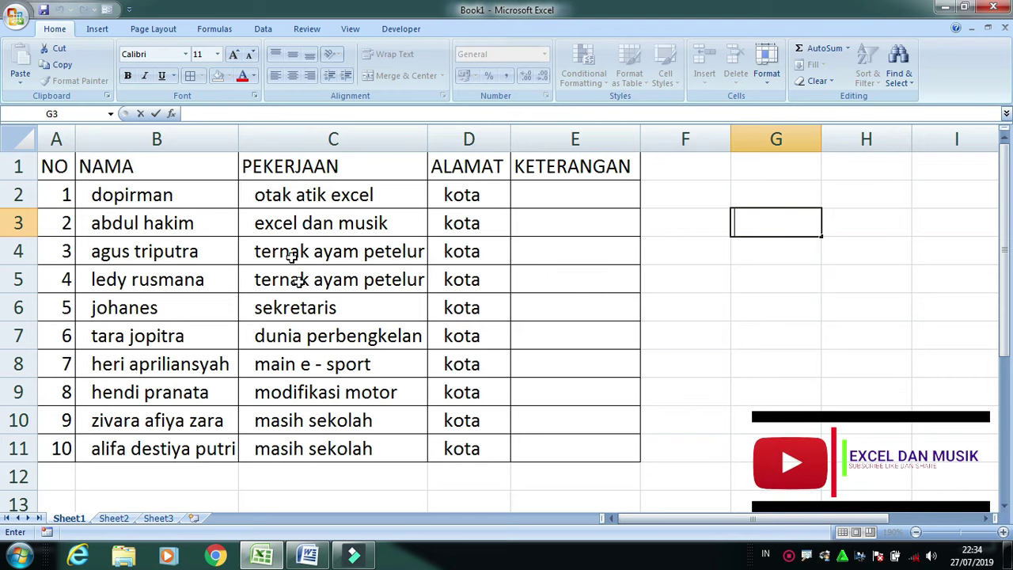
# In Word, select the Excel dan musik line and apply UPPERCASE, then lowercase
pyautogui.click(311, 558)
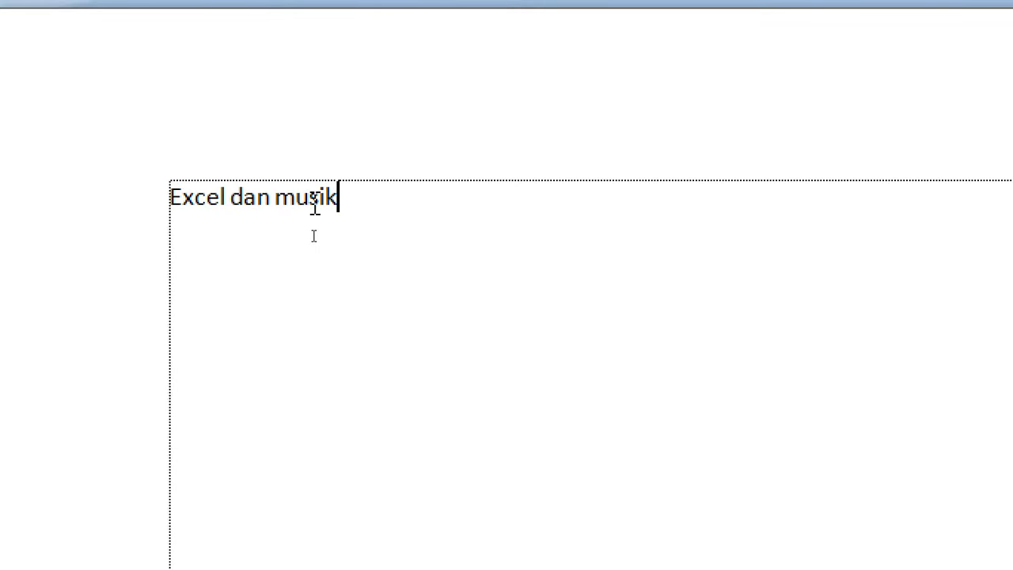
pyautogui.tripleClick(330, 235)
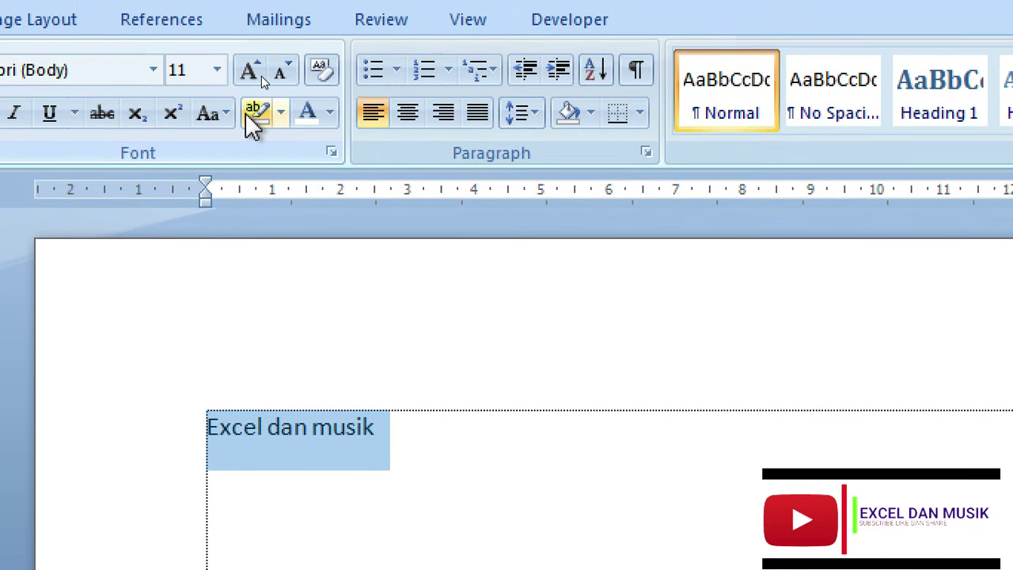
pyautogui.click(226, 113)
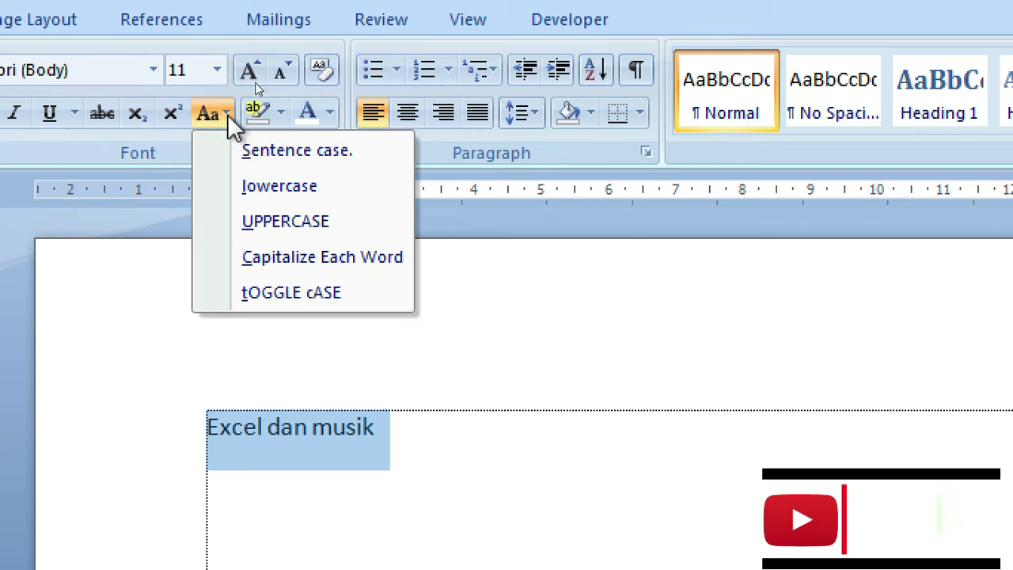
pyautogui.click(288, 225)
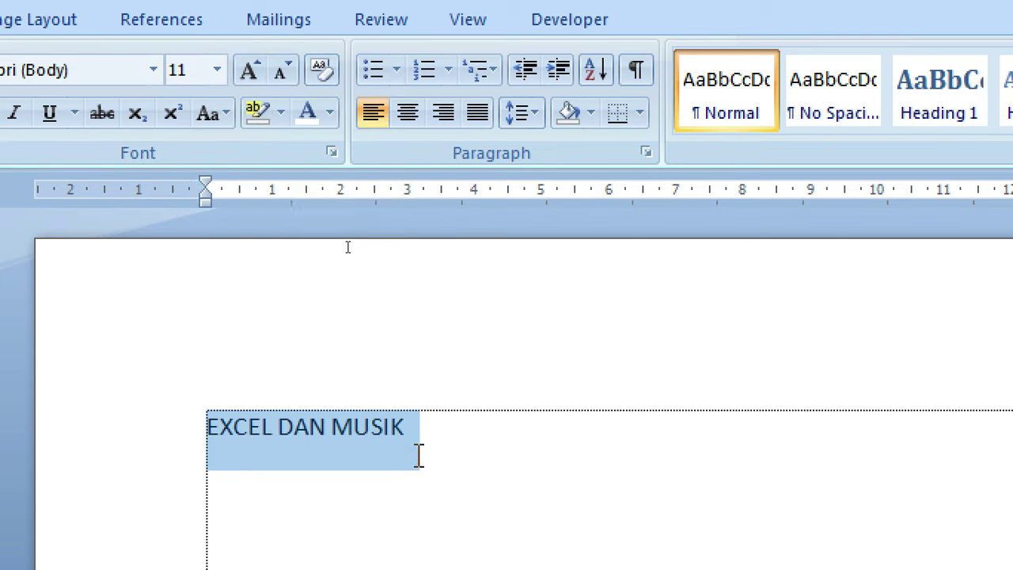
pyautogui.click(226, 114)
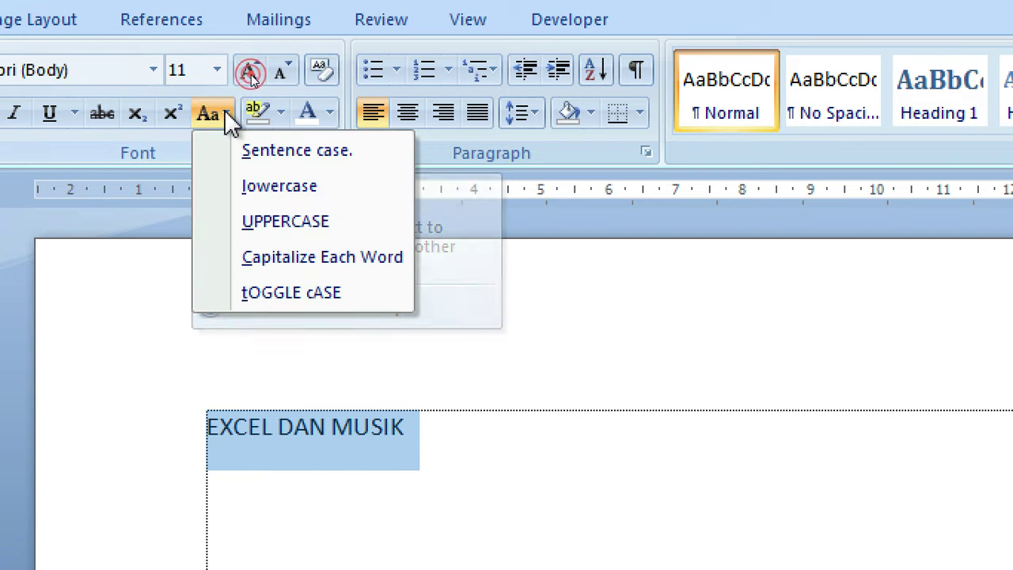
pyautogui.click(264, 188)
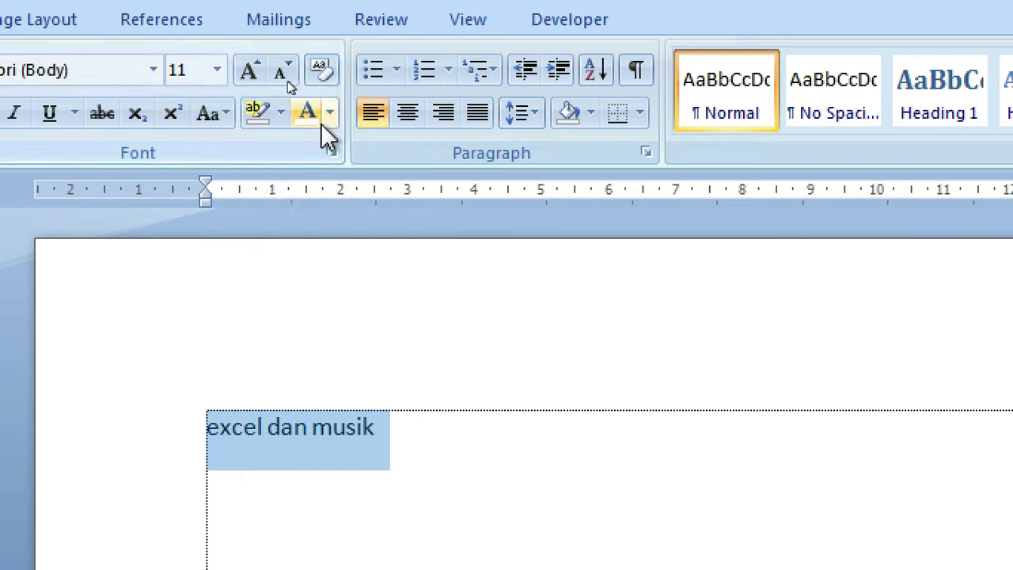
# Apply Capitalize Each Word, then tOGGLE cASE to get eXCEL dAN mUSIK, and return to Excel
pyautogui.click(223, 120)
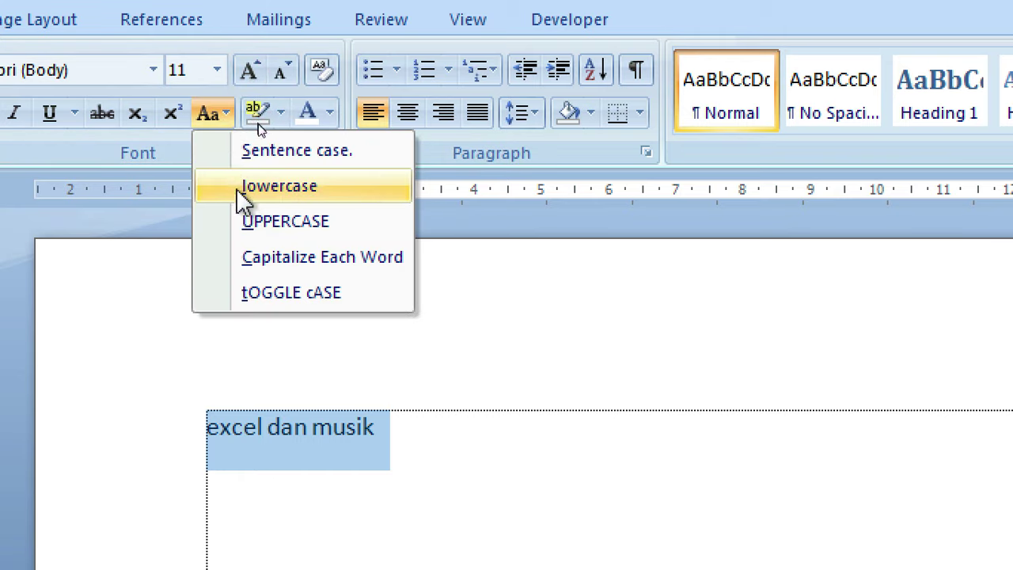
pyautogui.click(269, 258)
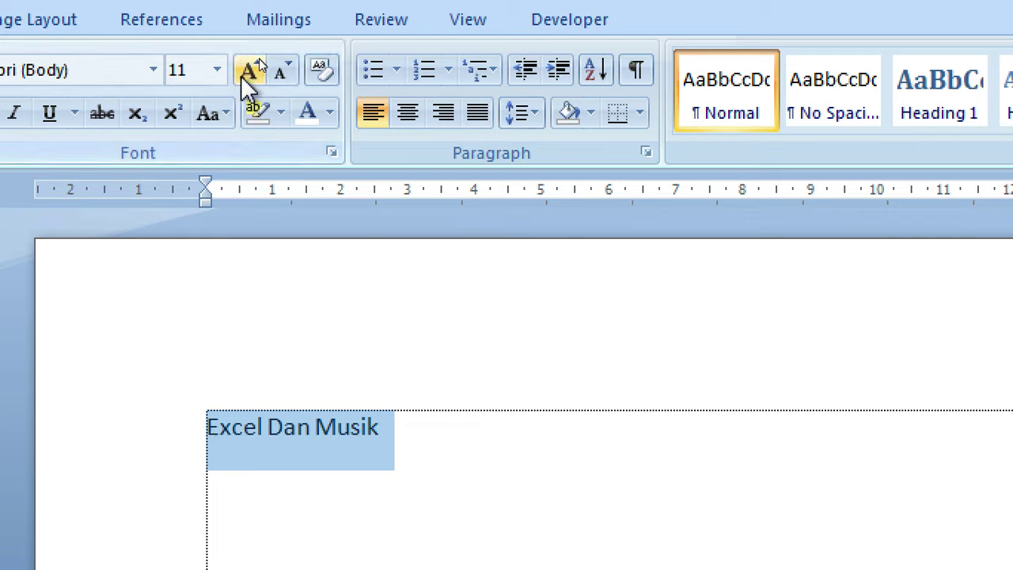
pyautogui.click(229, 113)
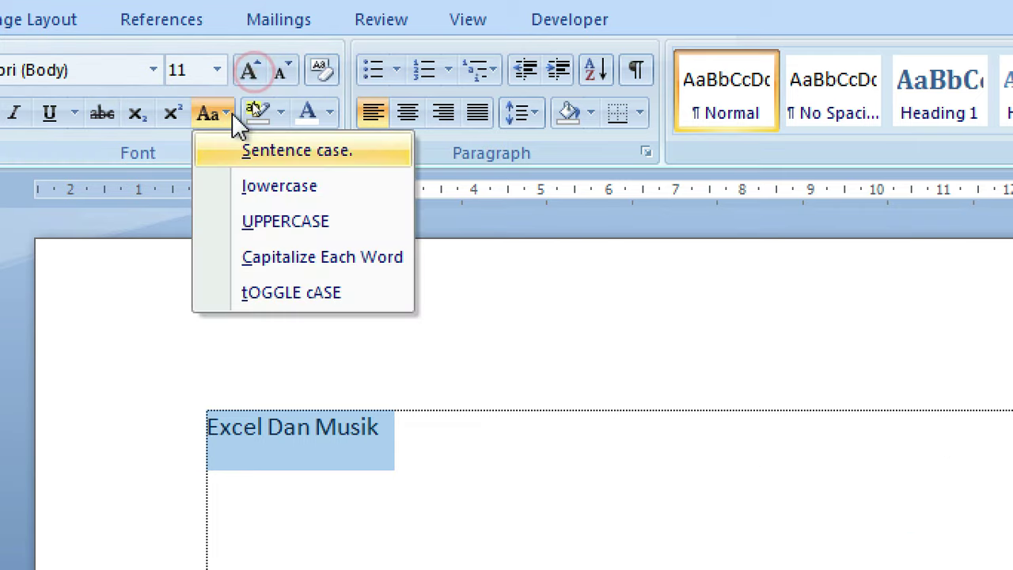
pyautogui.click(264, 290)
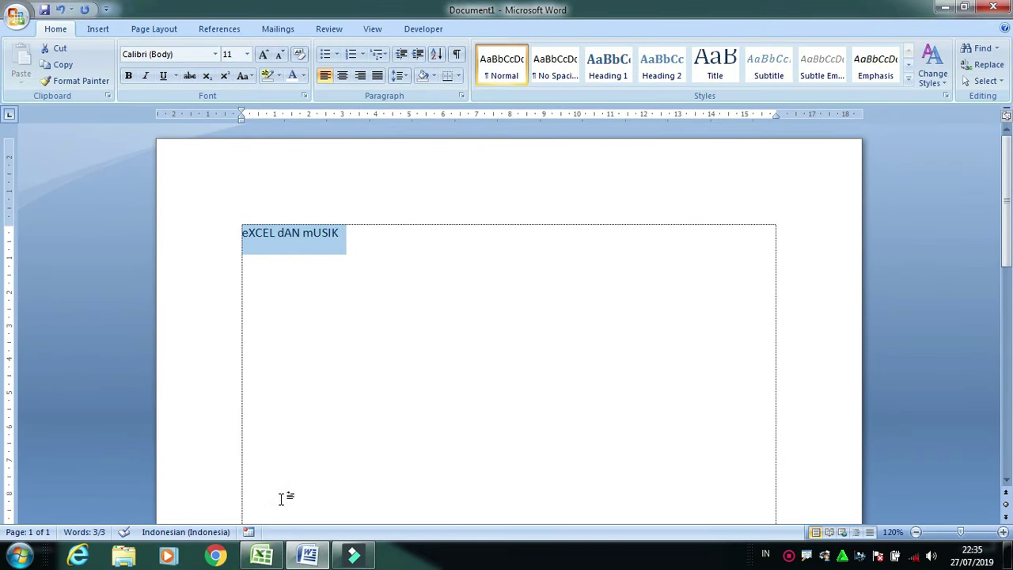
pyautogui.moveTo(261, 555)
pyautogui.click(261, 459)
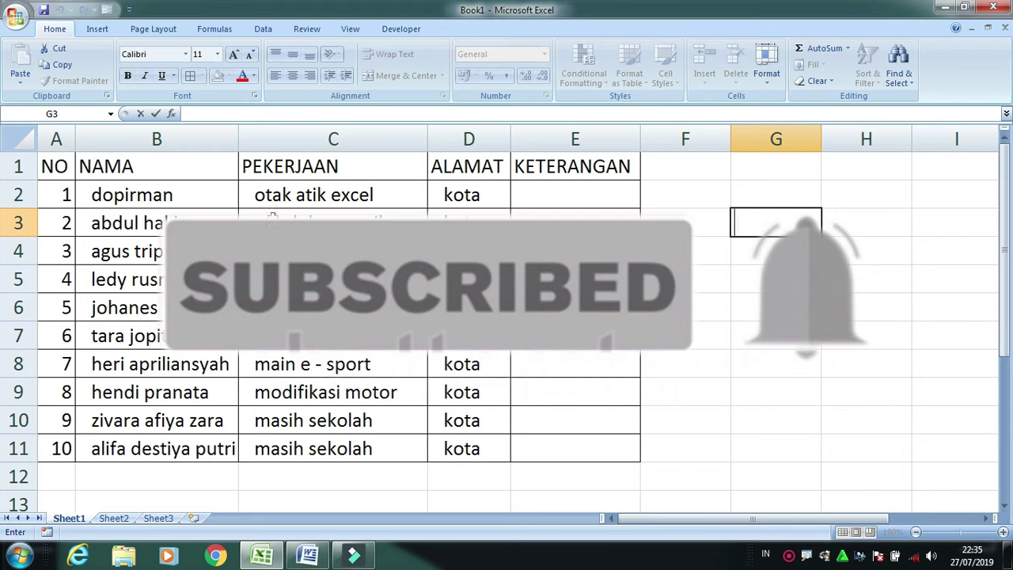
# Insert a blank column C before PEKERJAAN, then select cell C2
pyautogui.click(279, 222)
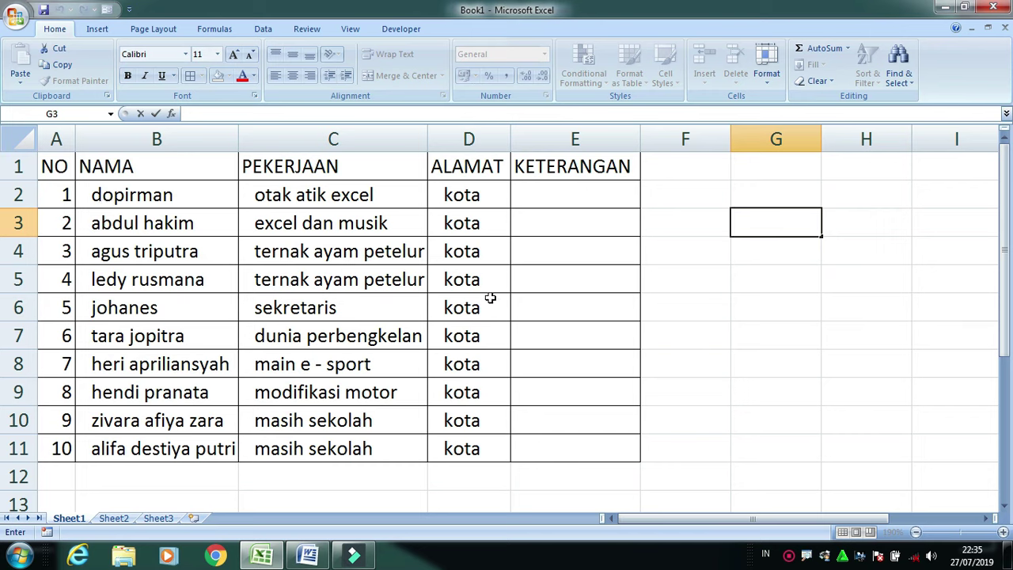
pyautogui.click(405, 224)
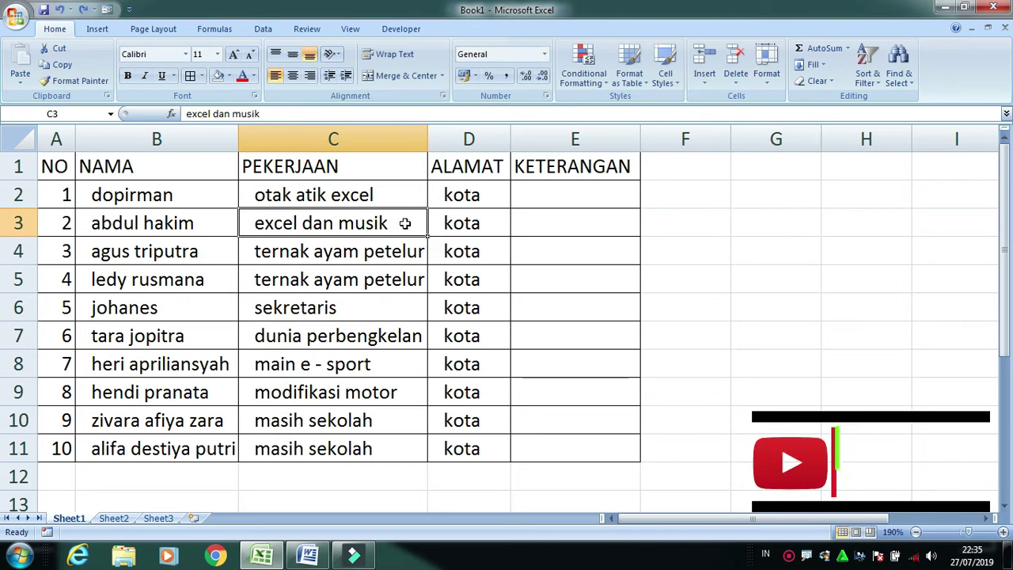
pyautogui.click(304, 143)
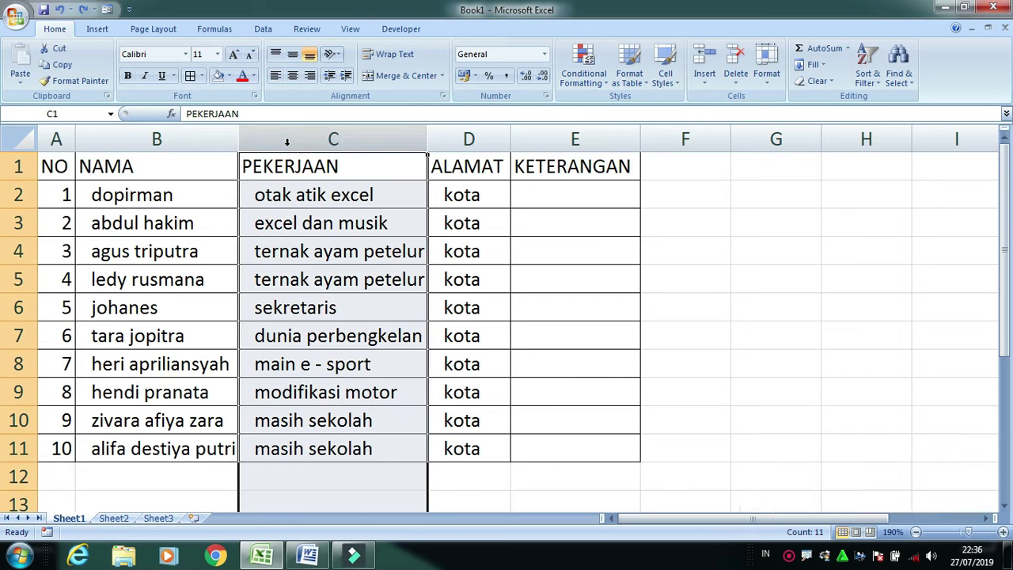
pyautogui.rightClick(289, 152)
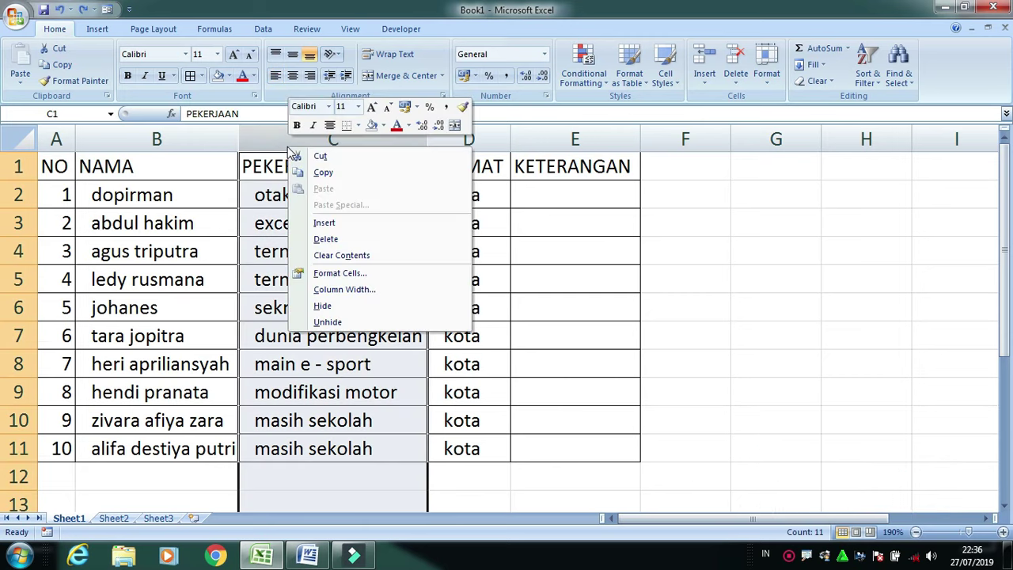
pyautogui.click(322, 224)
pyautogui.click(317, 226)
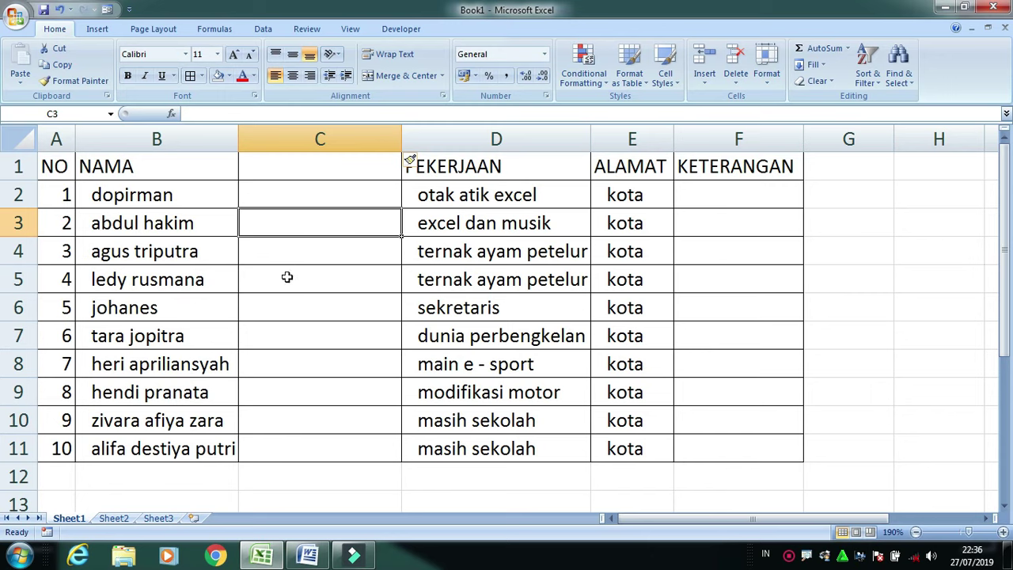
pyautogui.click(267, 192)
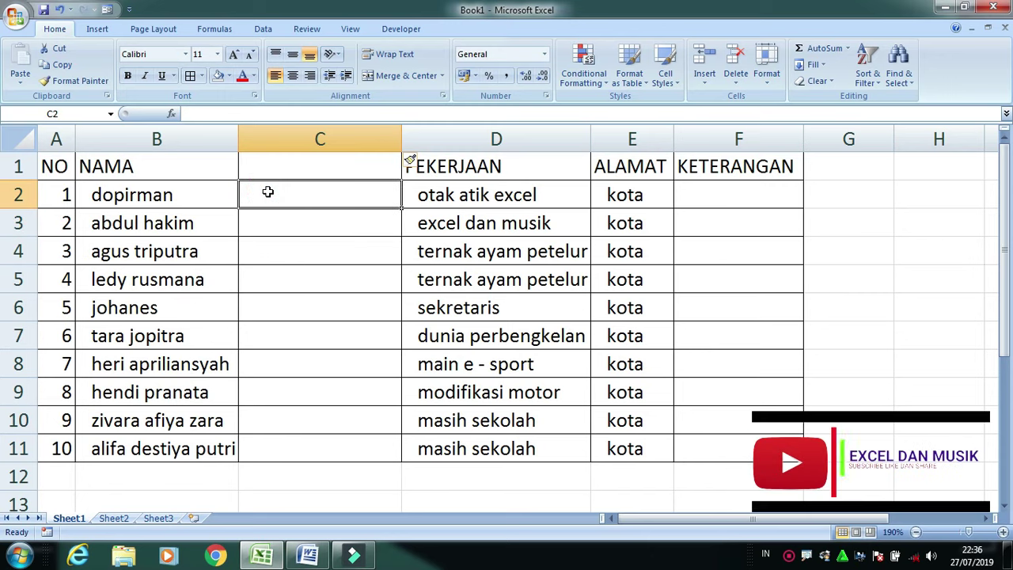
# Enter =UPPER(B2) in C2 so it displays DOPIRMAN
pyautogui.write('=')
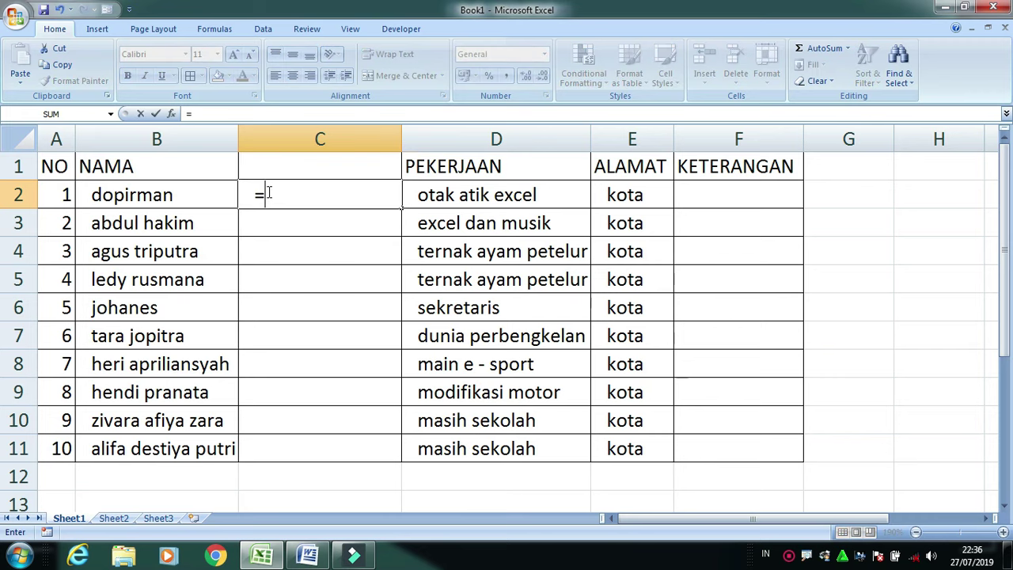
pyautogui.write('up')
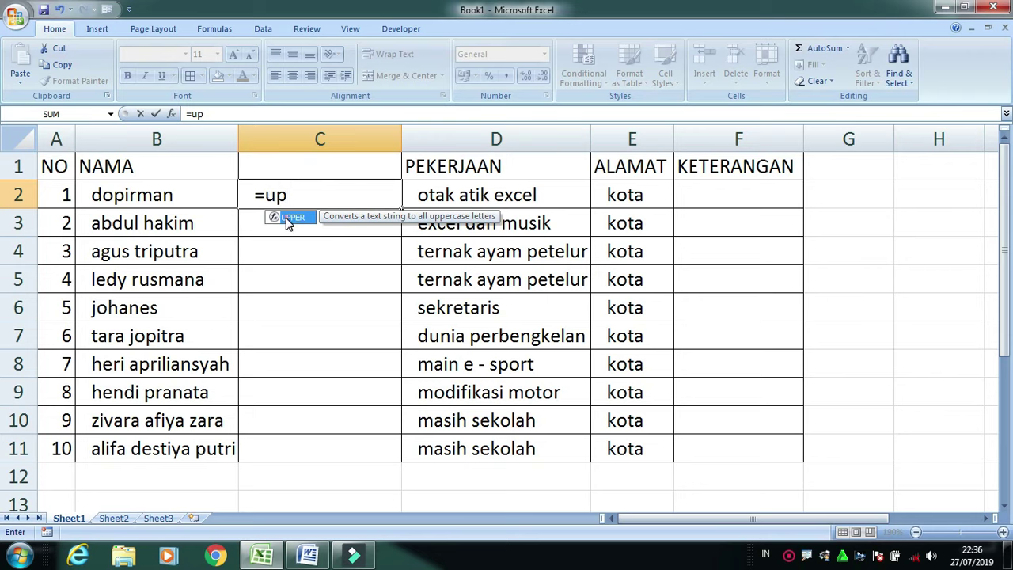
pyautogui.doubleClick(288, 218)
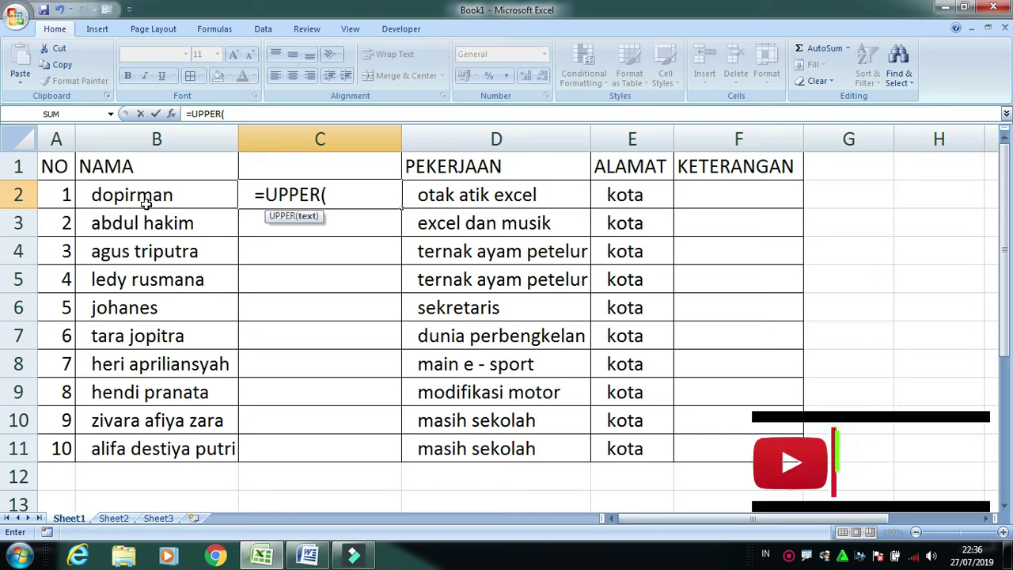
pyautogui.click(147, 204)
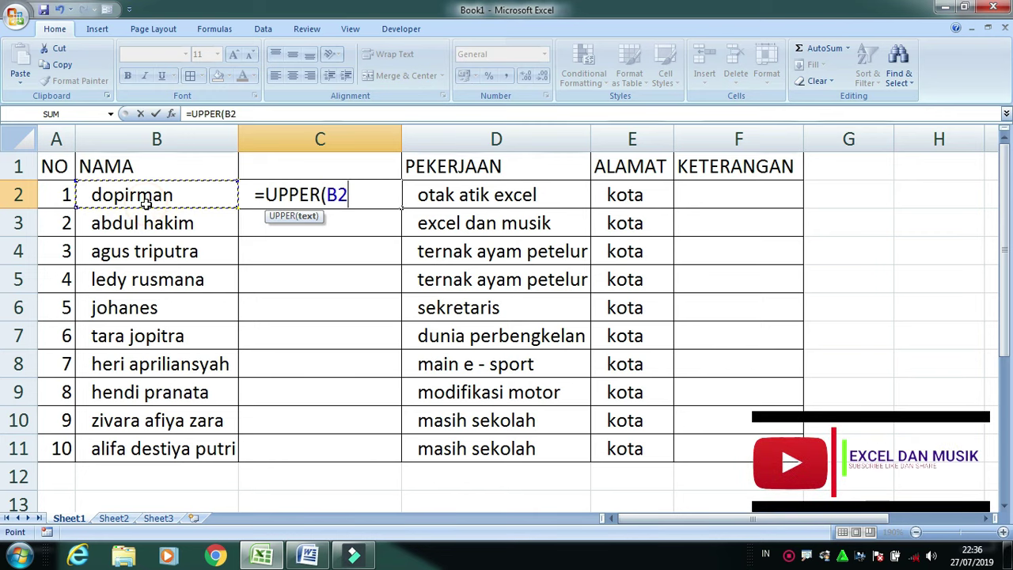
pyautogui.write(')')
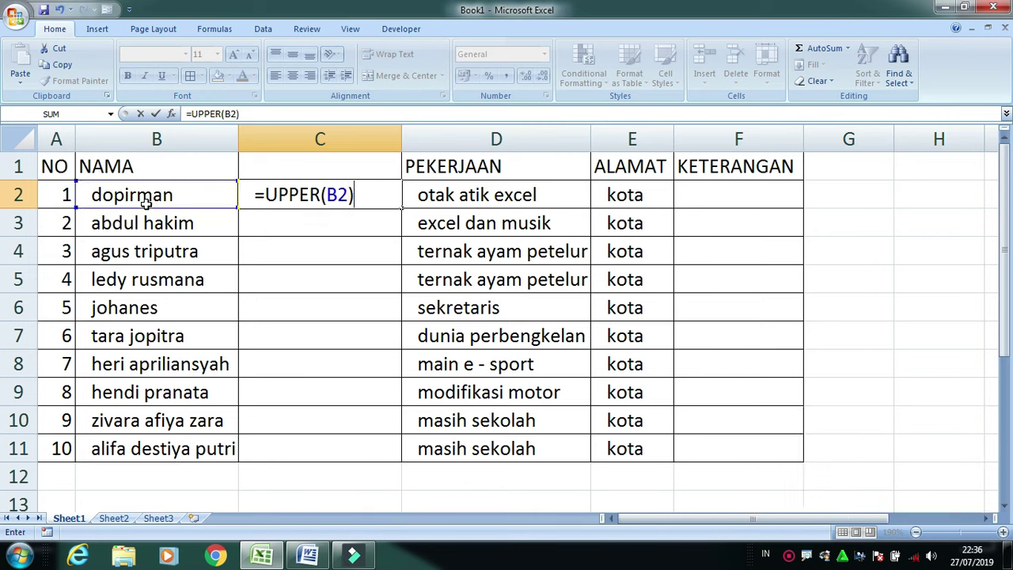
pyautogui.press('Return')
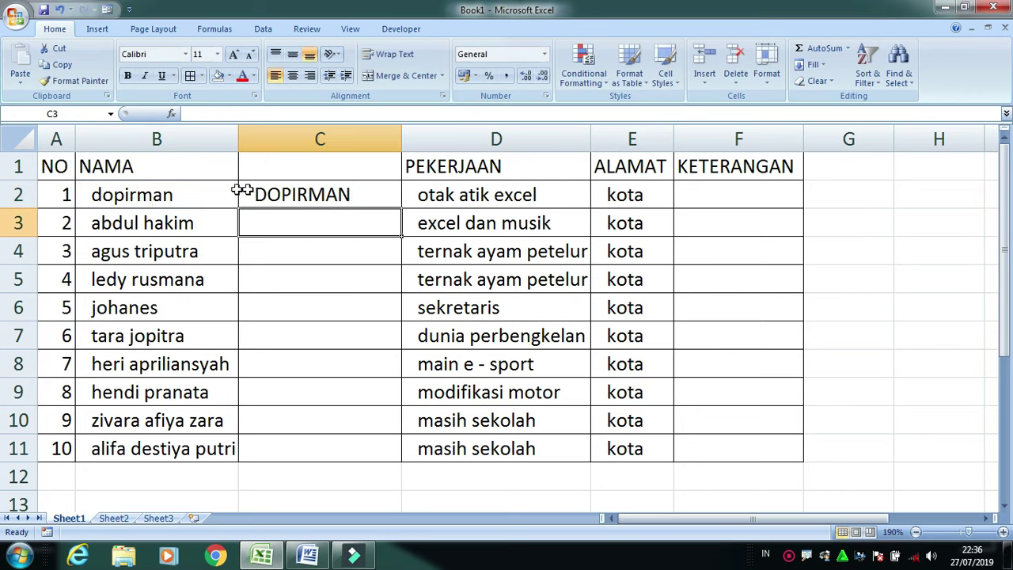
pyautogui.click(295, 198)
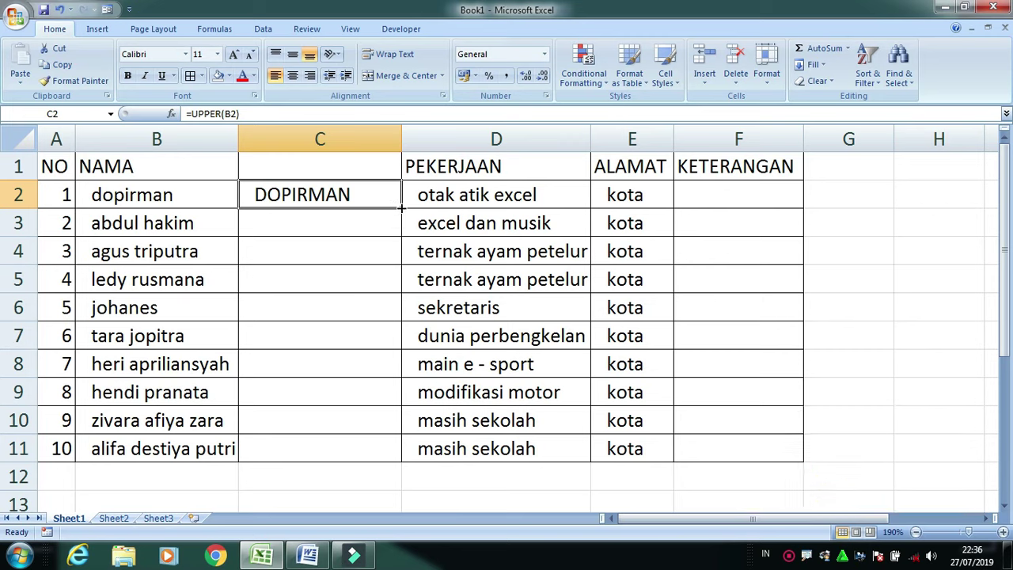
# Fill the UPPER formula from C2 down through C11 for all ten names
pyautogui.doubleClick(401, 208)
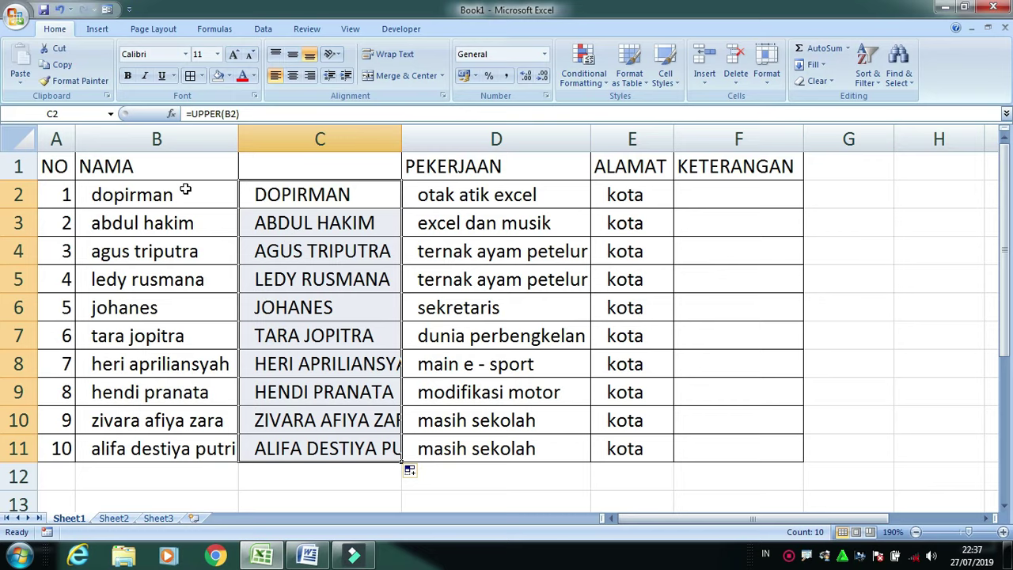
pyautogui.click(63, 64)
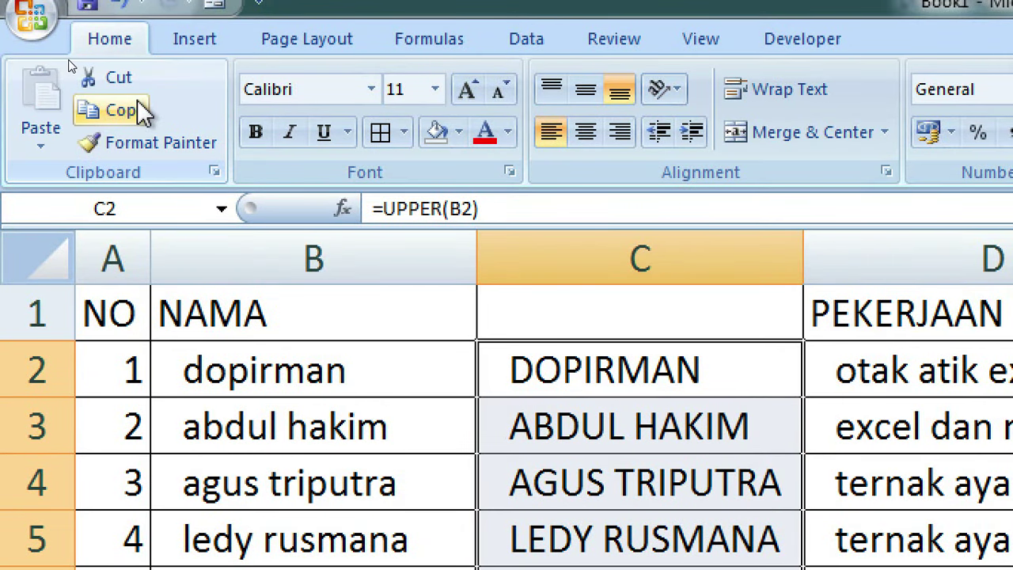
# Paste the uppercase names from C2:C11 as values over the NAMA entries starting at B2
pyautogui.click(128, 111)
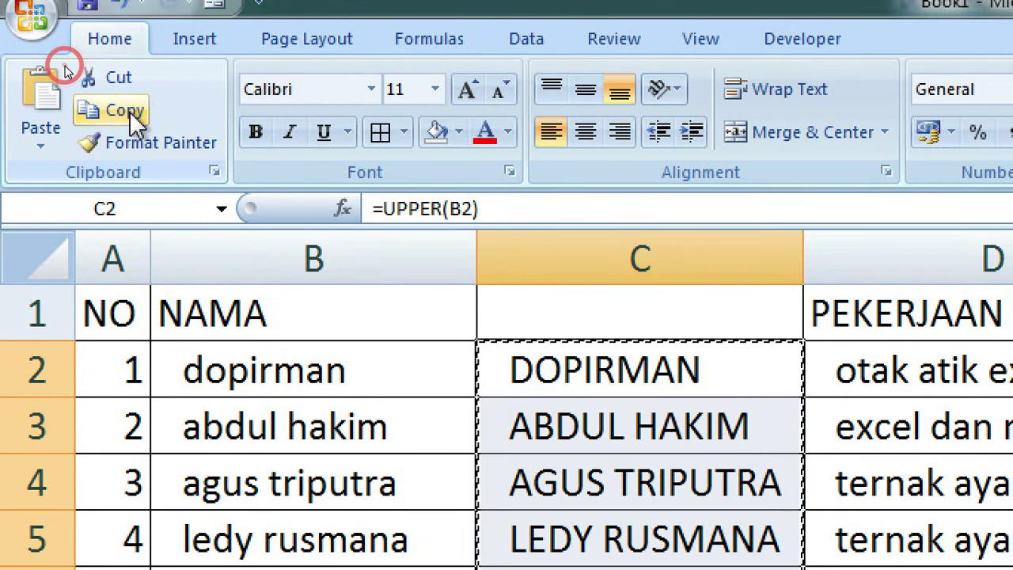
pyautogui.click(39, 150)
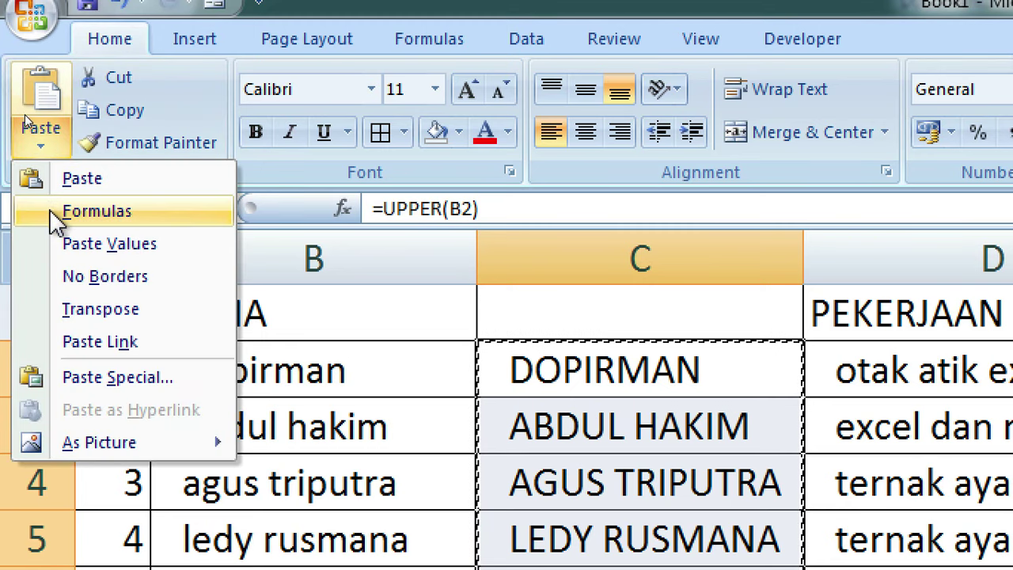
pyautogui.click(79, 245)
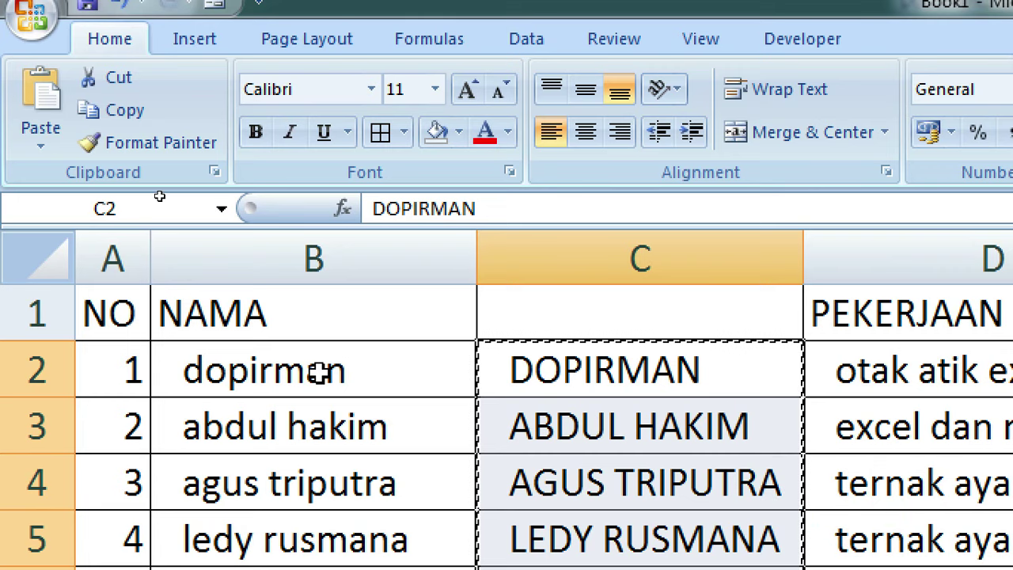
pyautogui.click(319, 371)
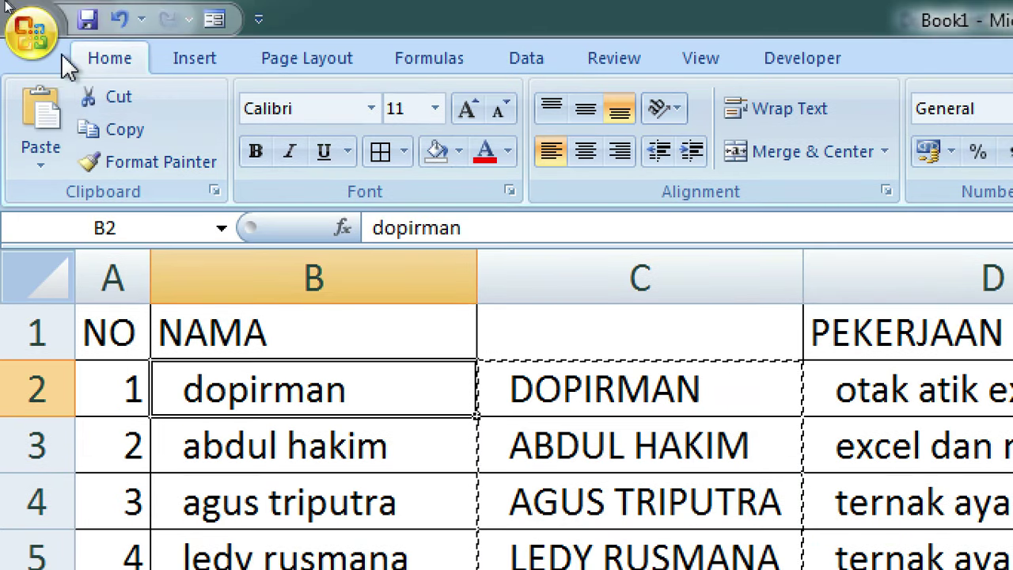
pyautogui.click(31, 118)
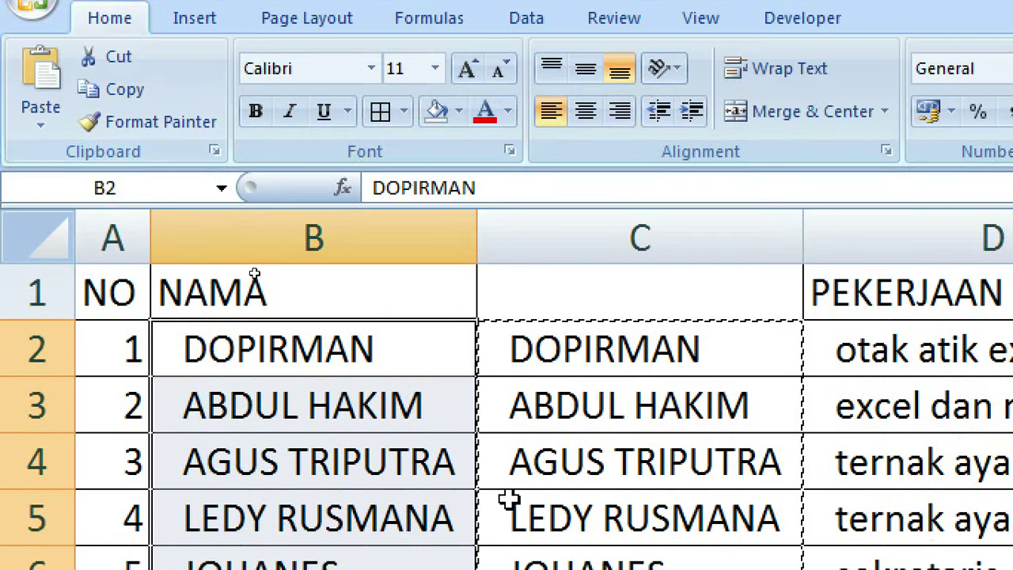
pyautogui.scroll(-2, 507, 495)
pyautogui.scroll(2, 505, 492)
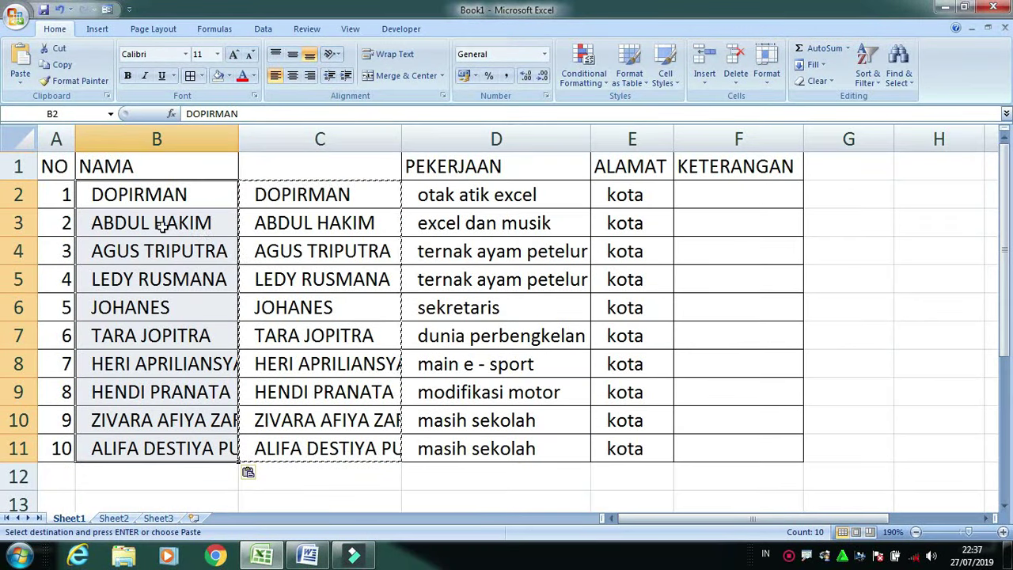
# Delete helper column C and widen column B so the full uppercase names show
pyautogui.click(346, 136)
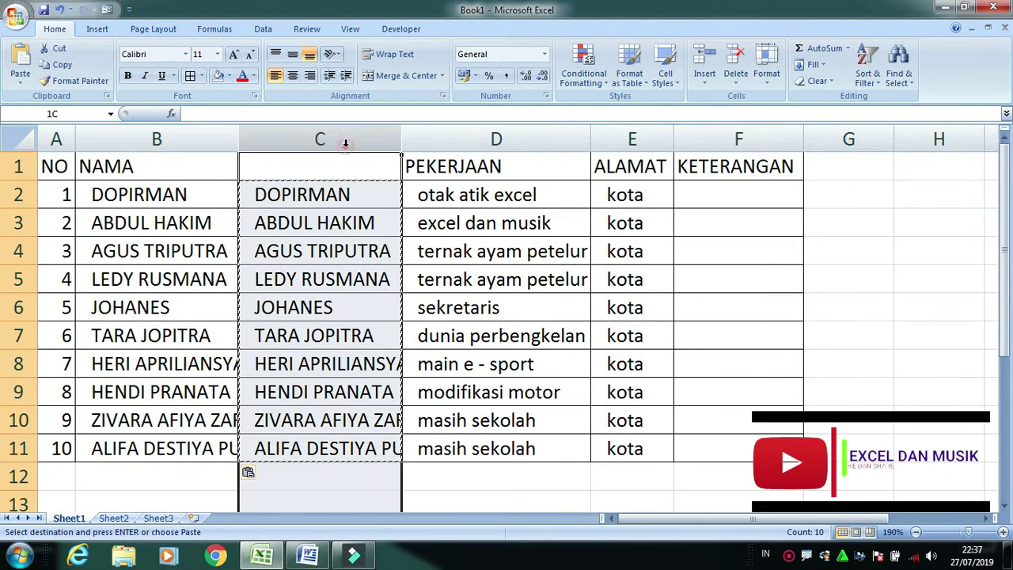
pyautogui.rightClick(346, 137)
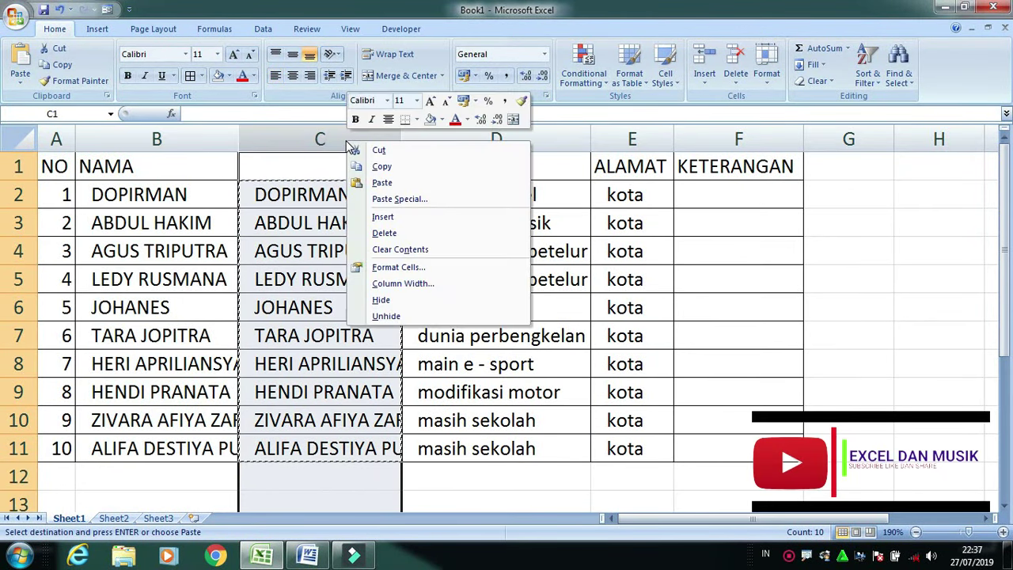
pyautogui.click(376, 234)
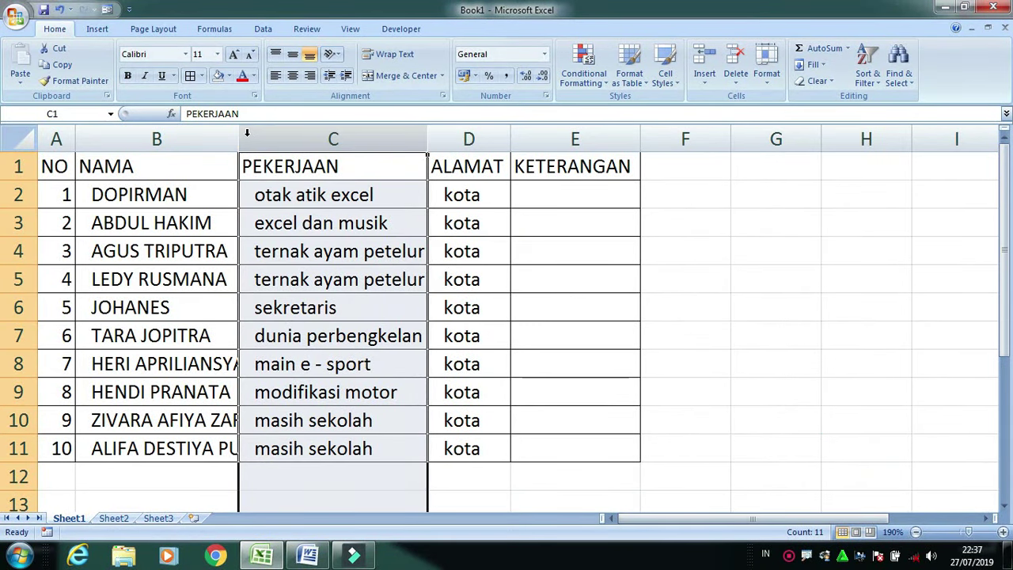
pyautogui.moveTo(238, 139); pyautogui.dragTo(283, 145)
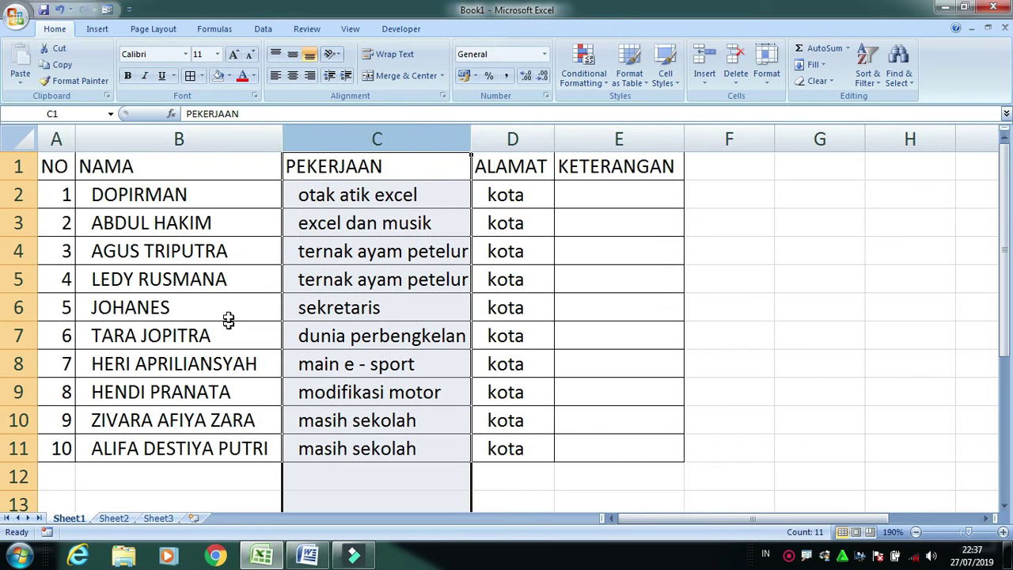
pyautogui.click(230, 198)
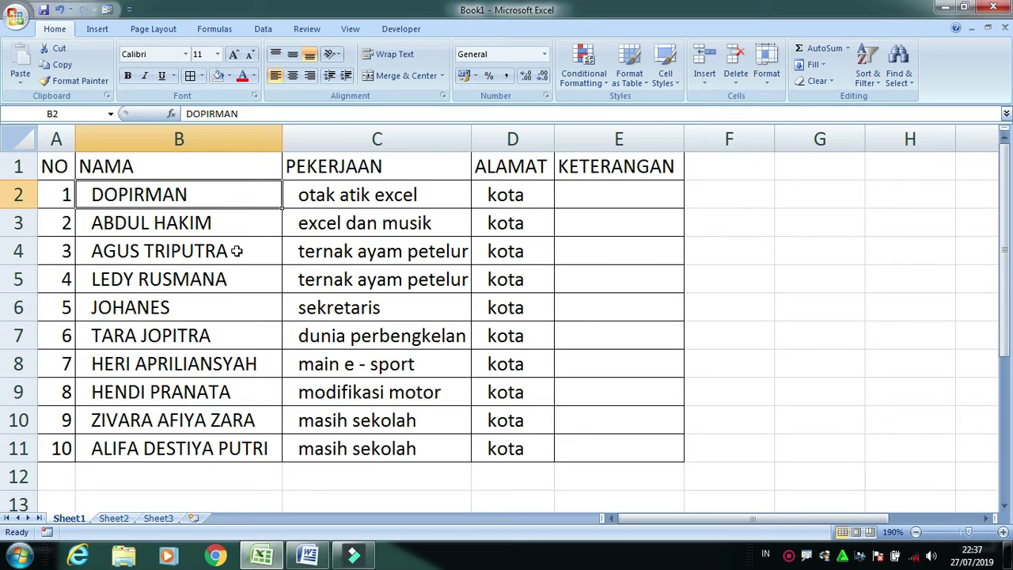
# Insert a blank column D before ALAMAT, shifting ALAMAT and KETERANGAN to E and F
pyautogui.click(357, 197)
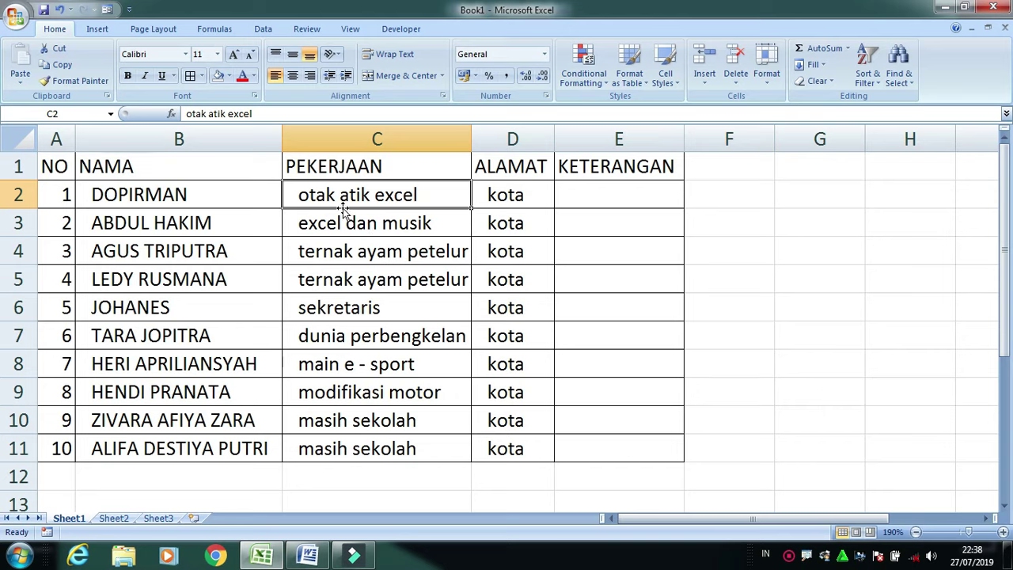
pyautogui.rightClick(519, 144)
pyautogui.click(519, 144)
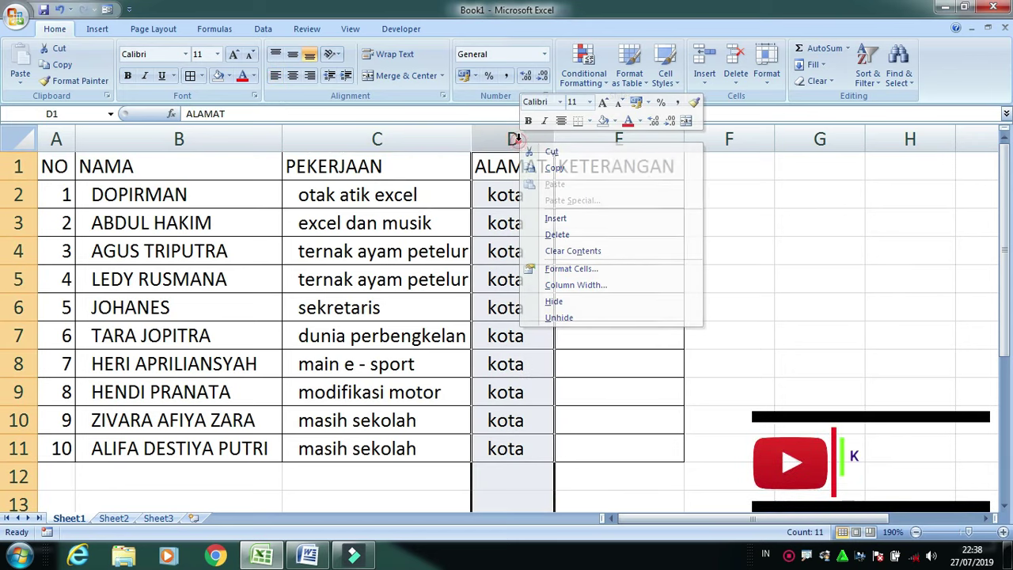
pyautogui.rightClick(519, 144)
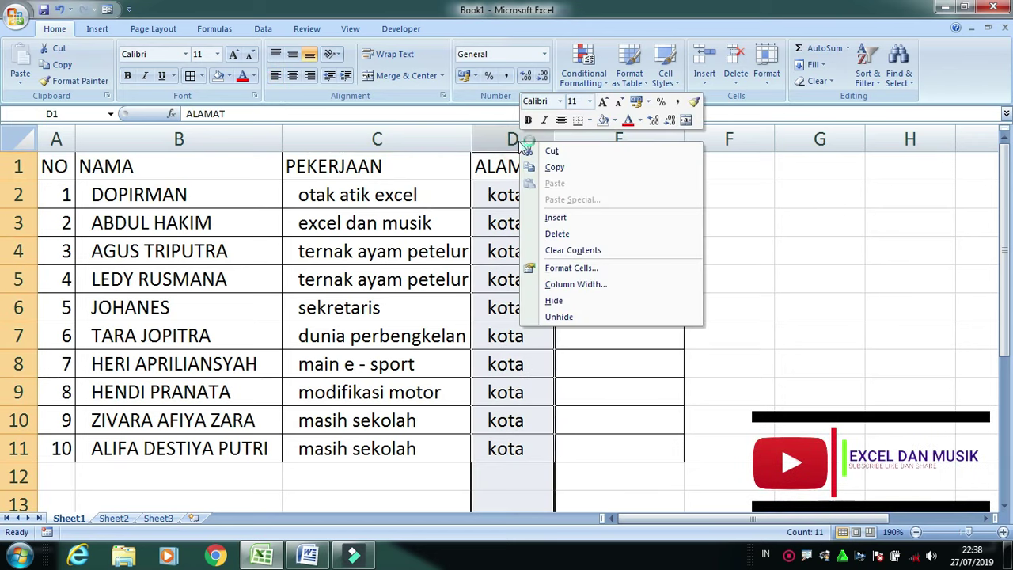
pyautogui.click(551, 217)
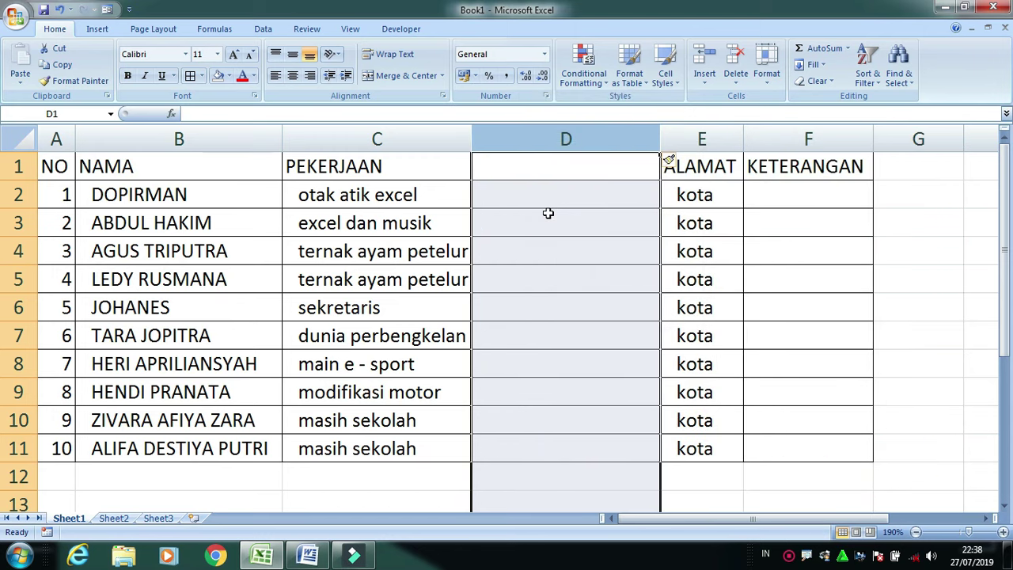
# Enter =PROPER(C2) in D2 and fill it down for every PEKERJAAN entry
pyautogui.click(547, 195)
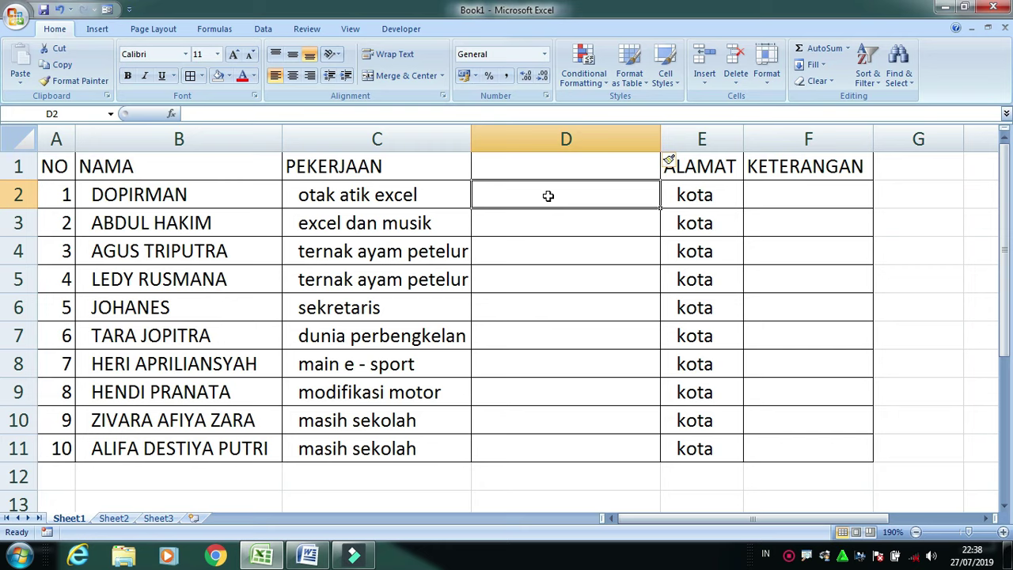
pyautogui.write('=')
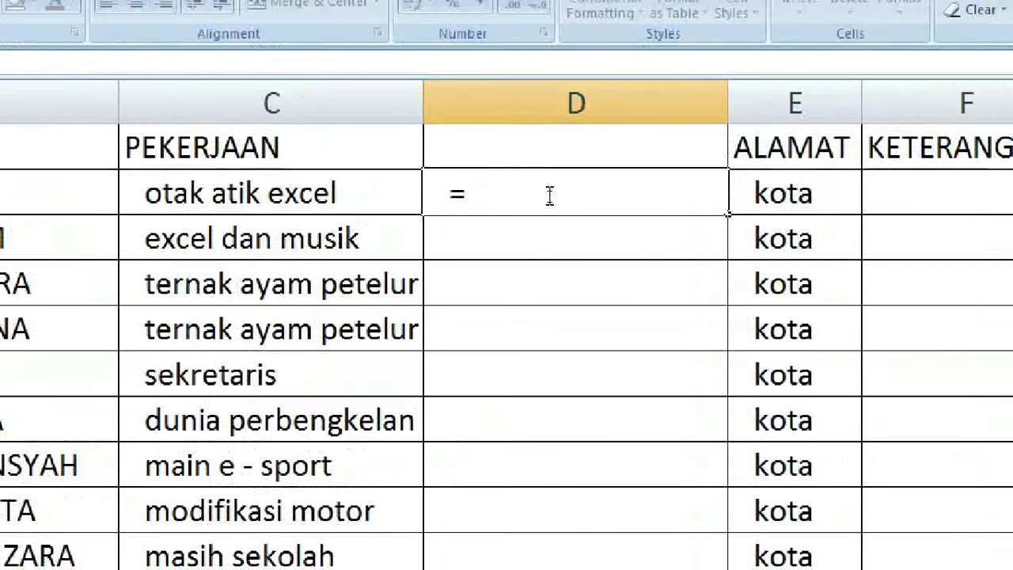
pyautogui.write('u')
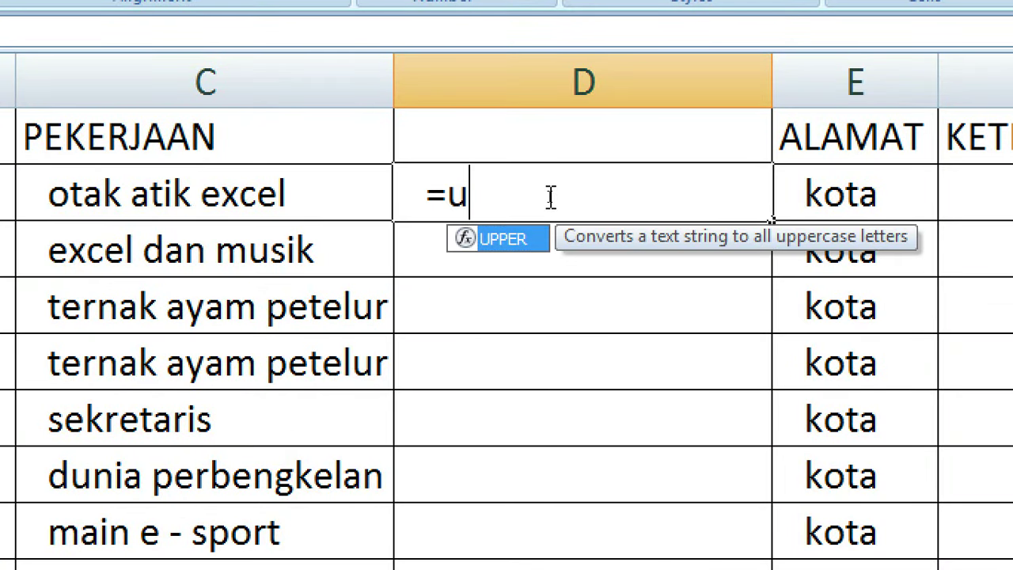
pyautogui.press('BackSpace')
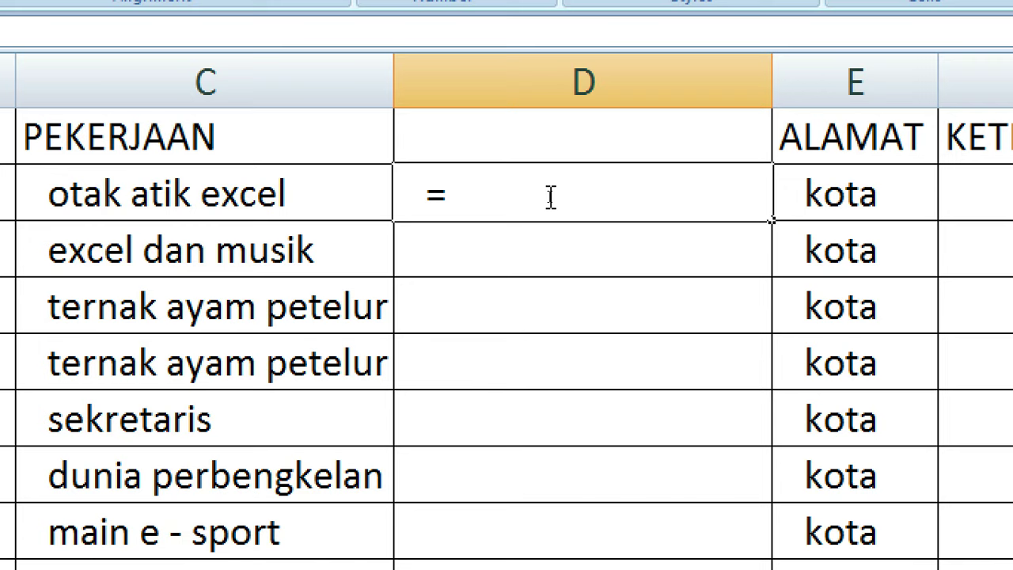
pyautogui.write('pro')
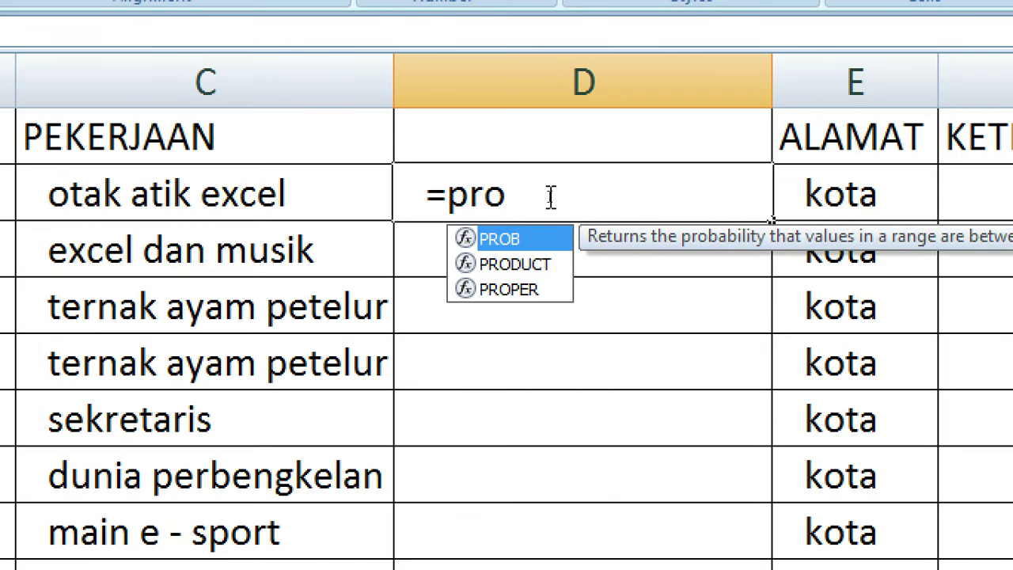
pyautogui.doubleClick(518, 291)
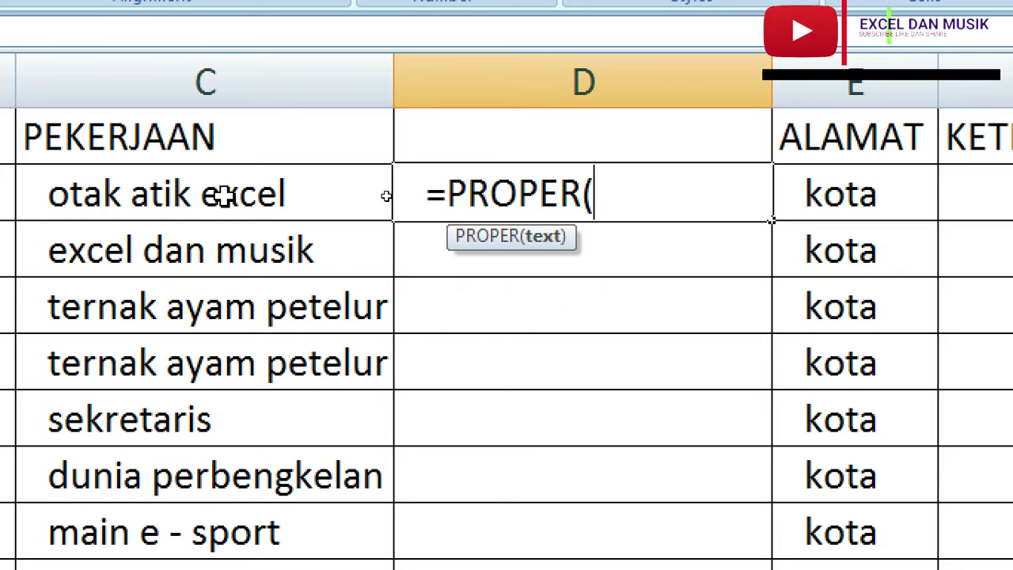
pyautogui.click(226, 195)
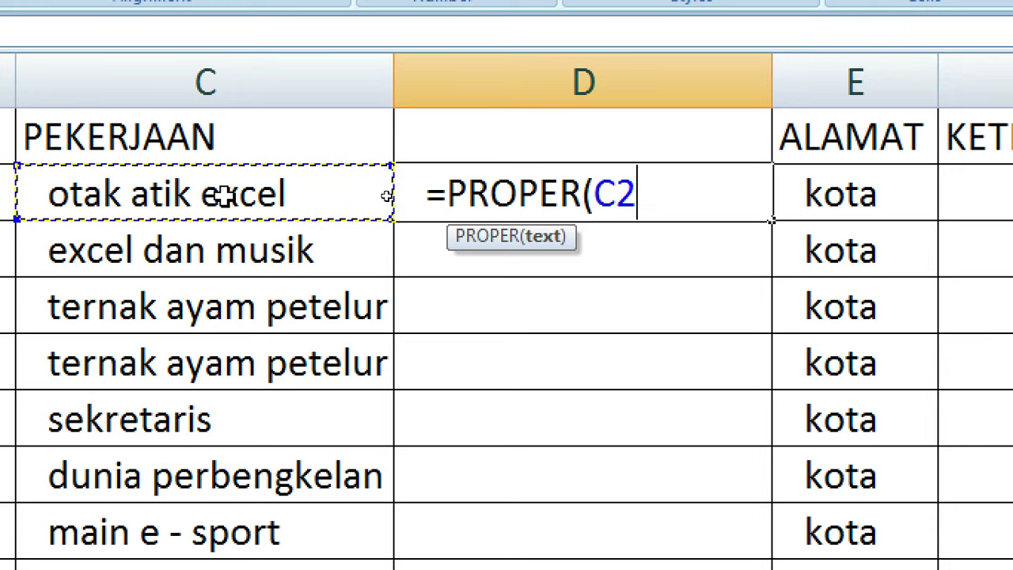
pyautogui.write(')')
pyautogui.press('Return')
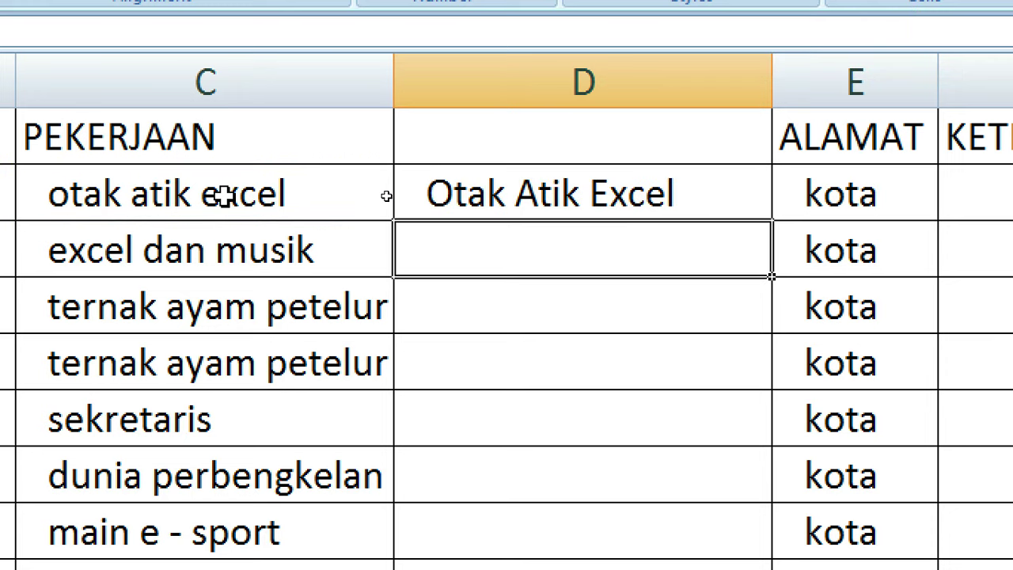
pyautogui.click(554, 191)
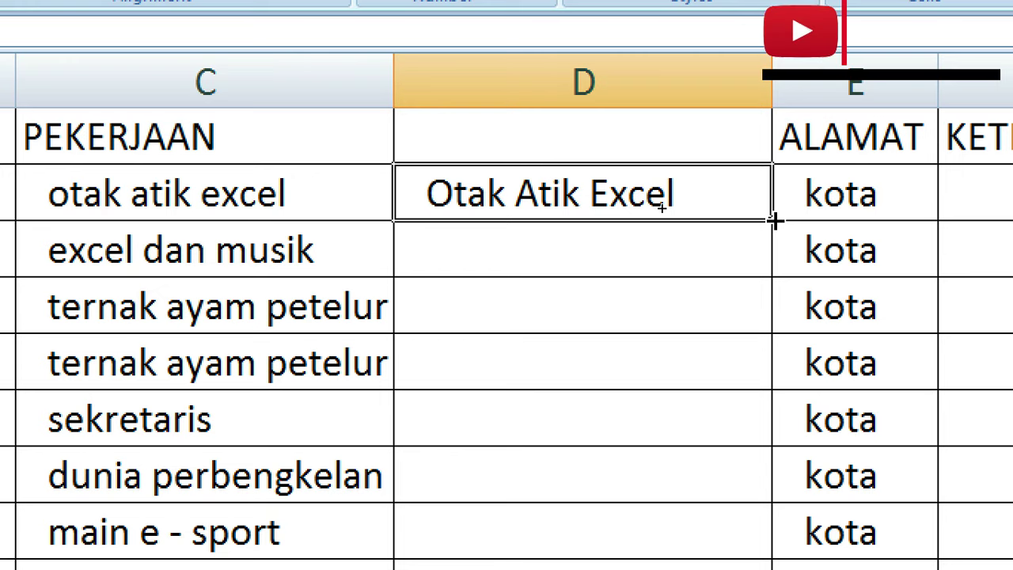
pyautogui.doubleClick(774, 221)
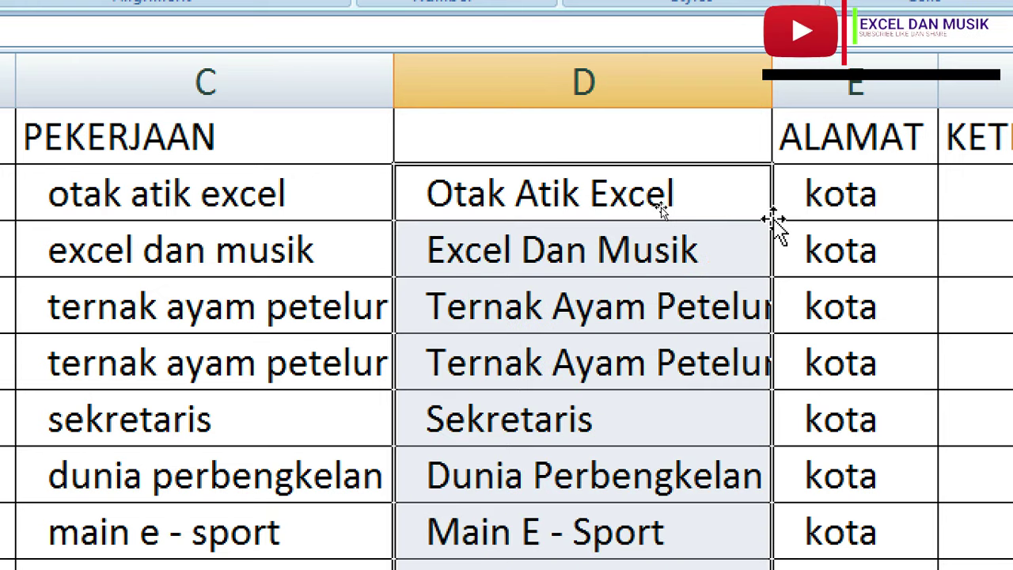
# Paste column D's Proper Case job titles as values over the PEKERJAAN entries starting at C2
pyautogui.scroll(-10, 697, 396)
pyautogui.scroll(2, 697, 396)
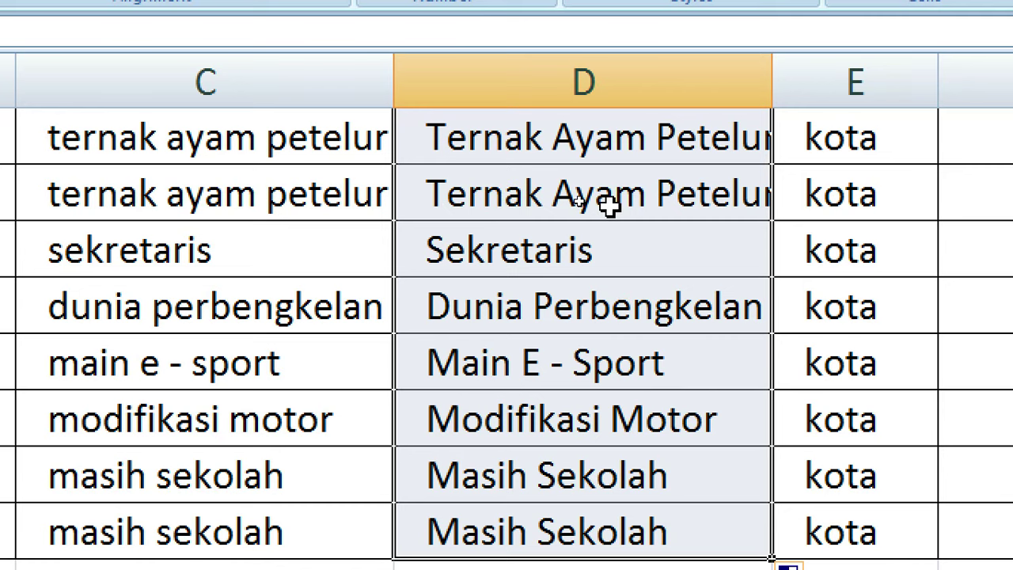
pyautogui.scroll(1, 608, 204)
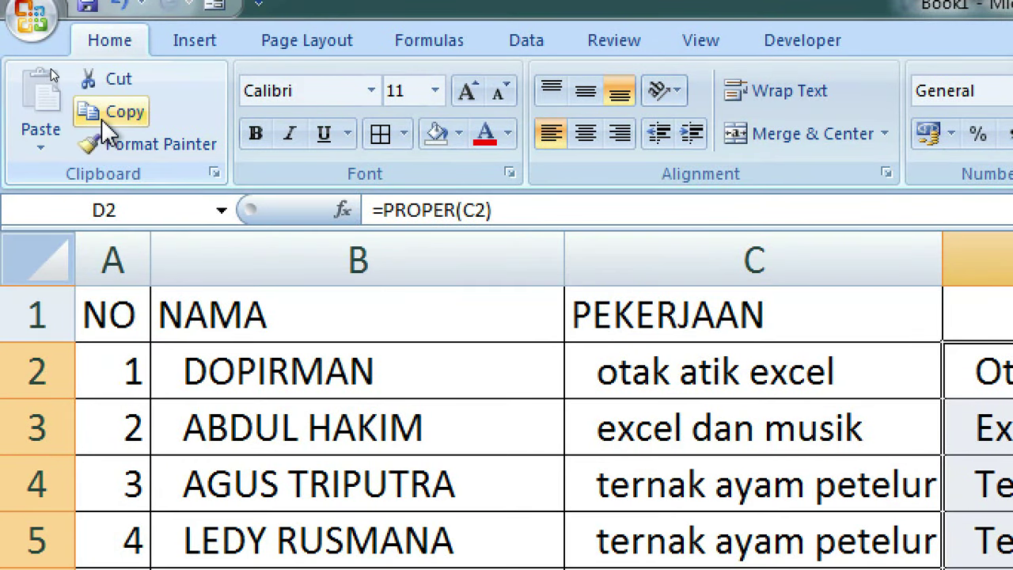
pyautogui.click(101, 118)
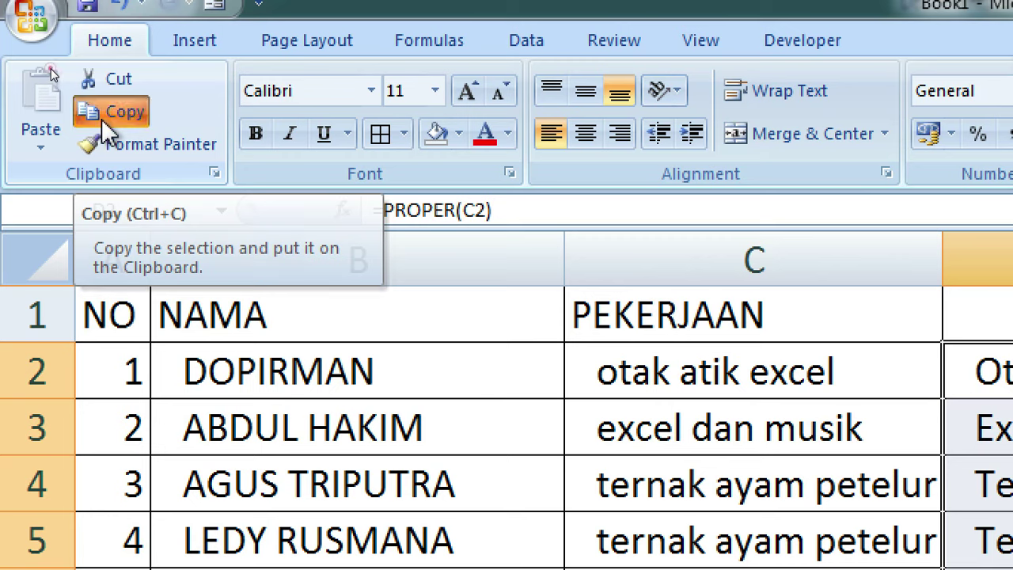
pyautogui.click(54, 148)
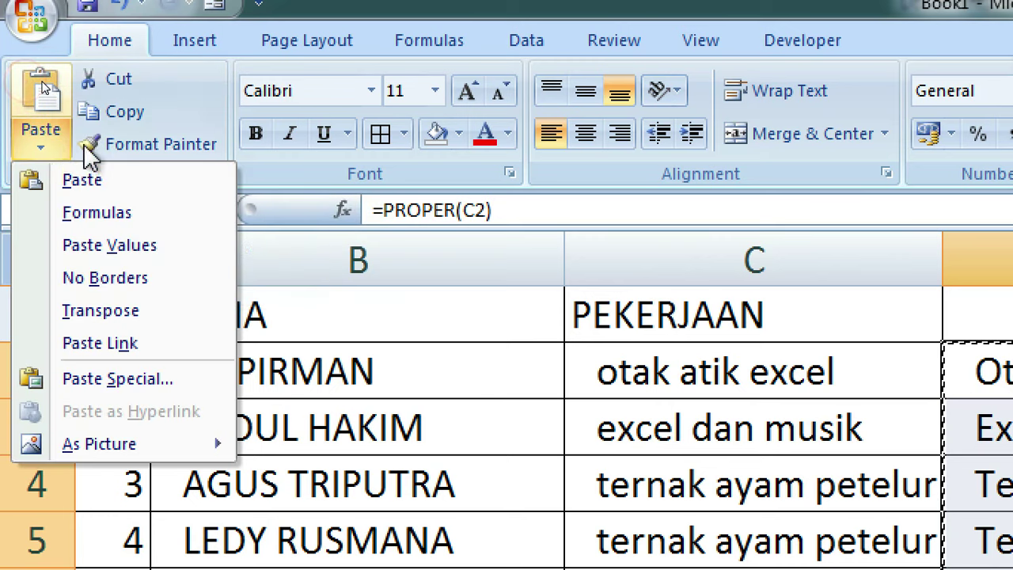
pyautogui.click(116, 241)
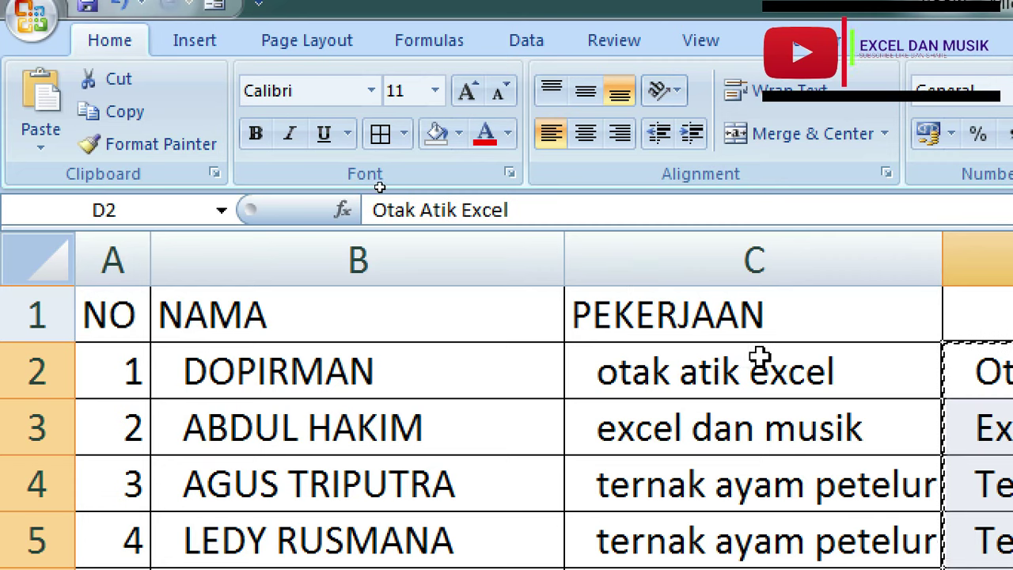
pyautogui.click(746, 371)
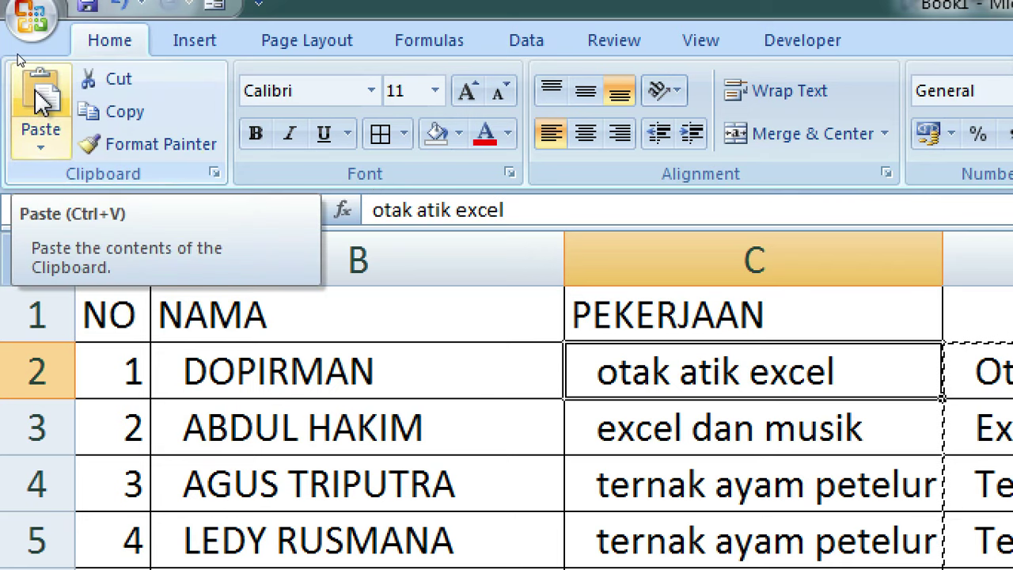
pyautogui.click(38, 91)
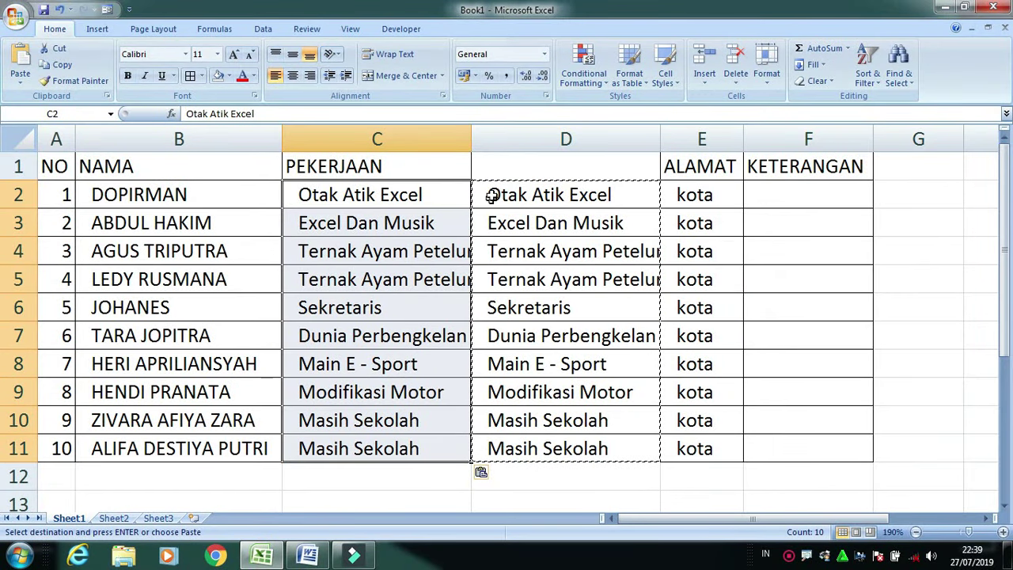
# Delete helper column D and widen column C so the full job titles show
pyautogui.click(512, 145)
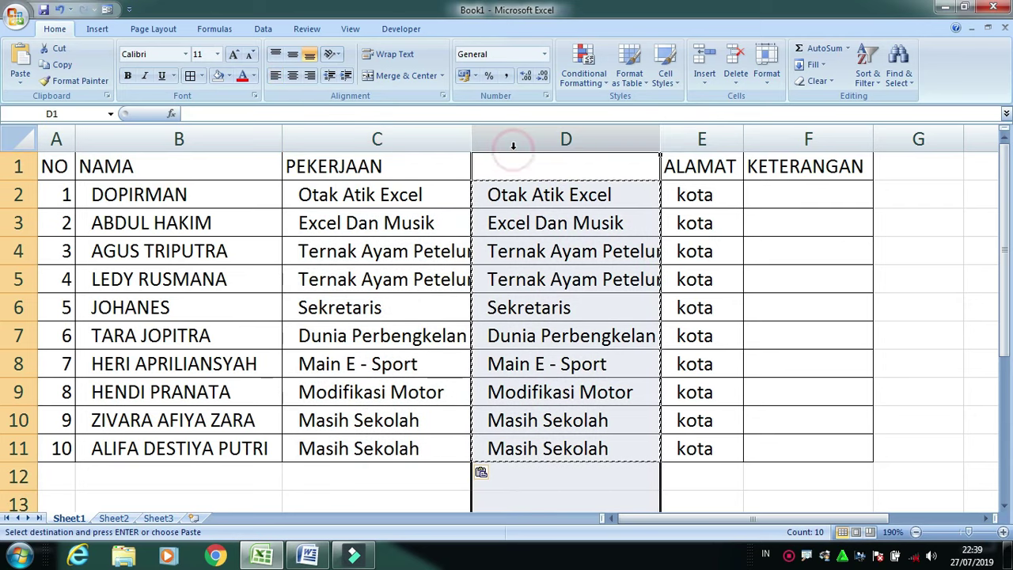
pyautogui.rightClick(513, 144)
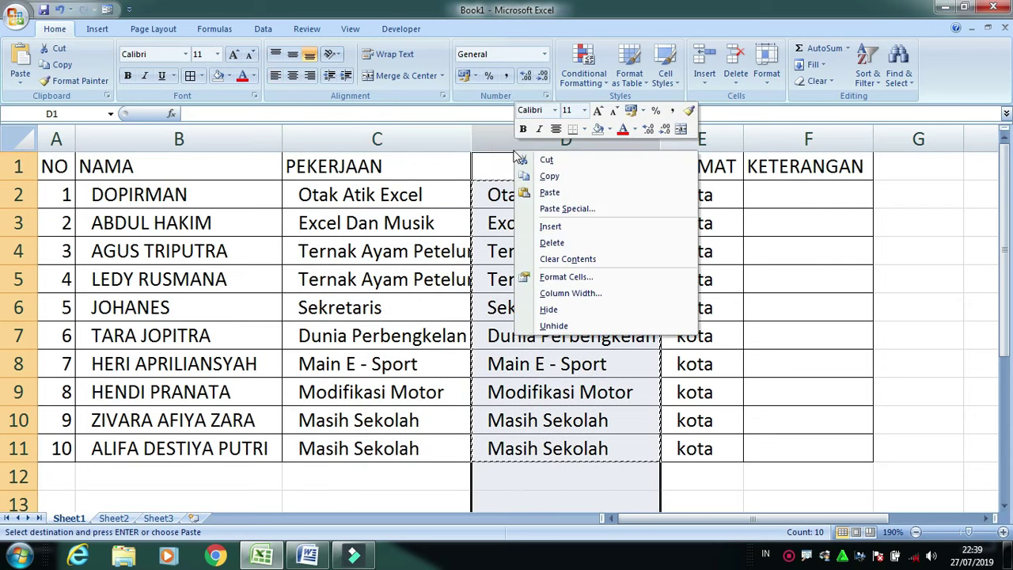
pyautogui.click(545, 244)
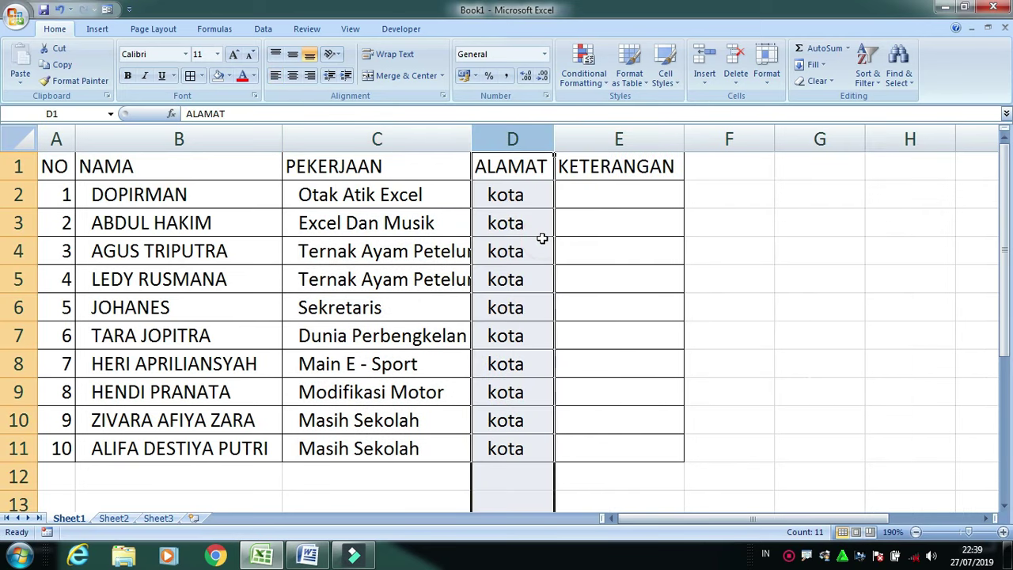
pyautogui.click(635, 250)
pyautogui.moveTo(473, 136); pyautogui.dragTo(491, 139)
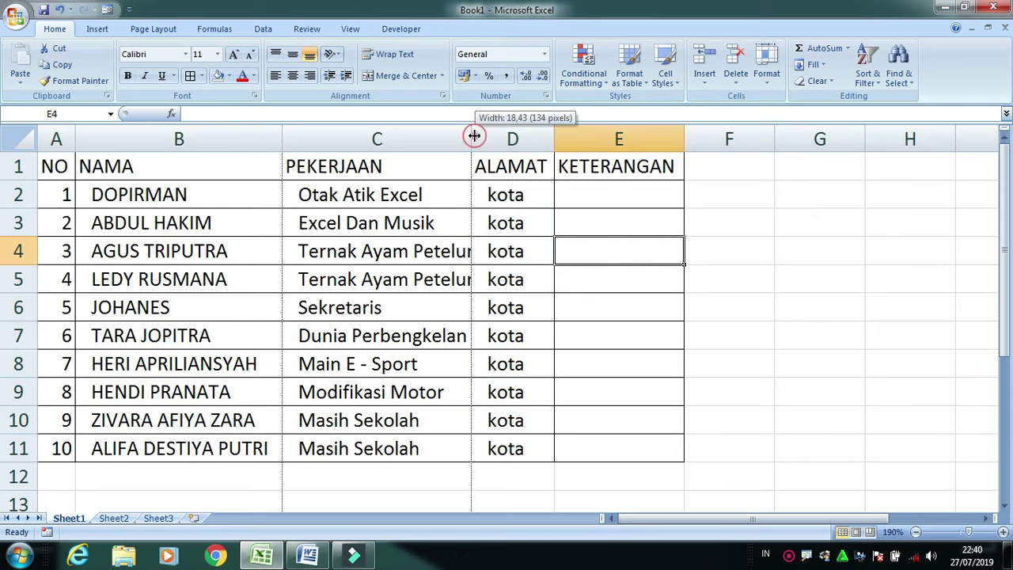